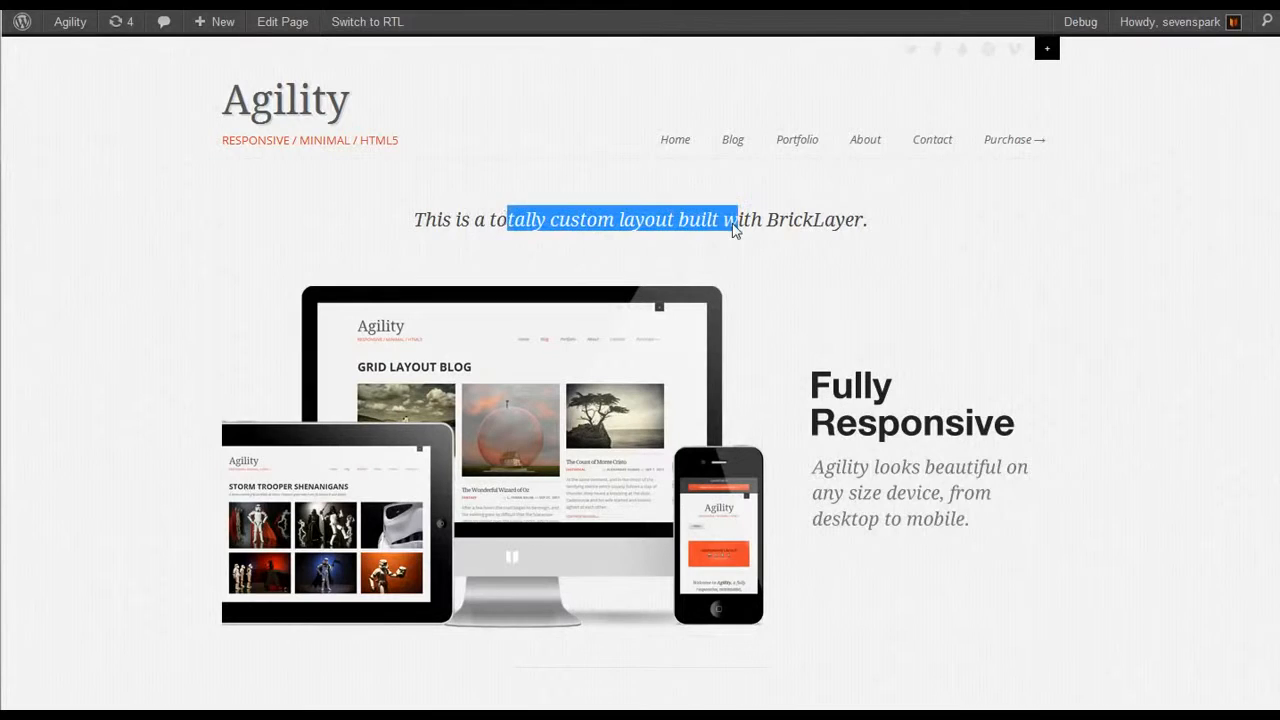
# Replace the "My content" text of Our Custom Home Page with the two-column BrickLayer text and button markup, update it, and reload the live page
pyautogui.moveTo(222, 531); pyautogui.dragTo(315, 535)
pyautogui.click(322, 535)
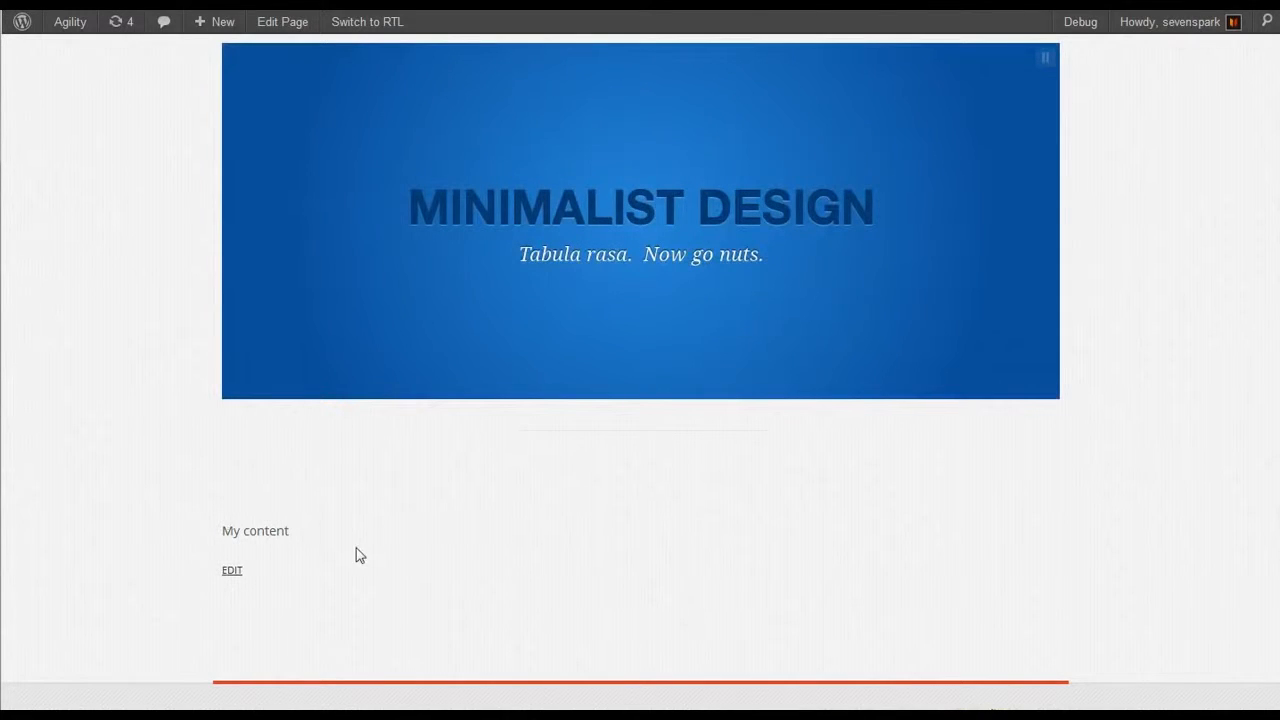
pyautogui.click(232, 570)
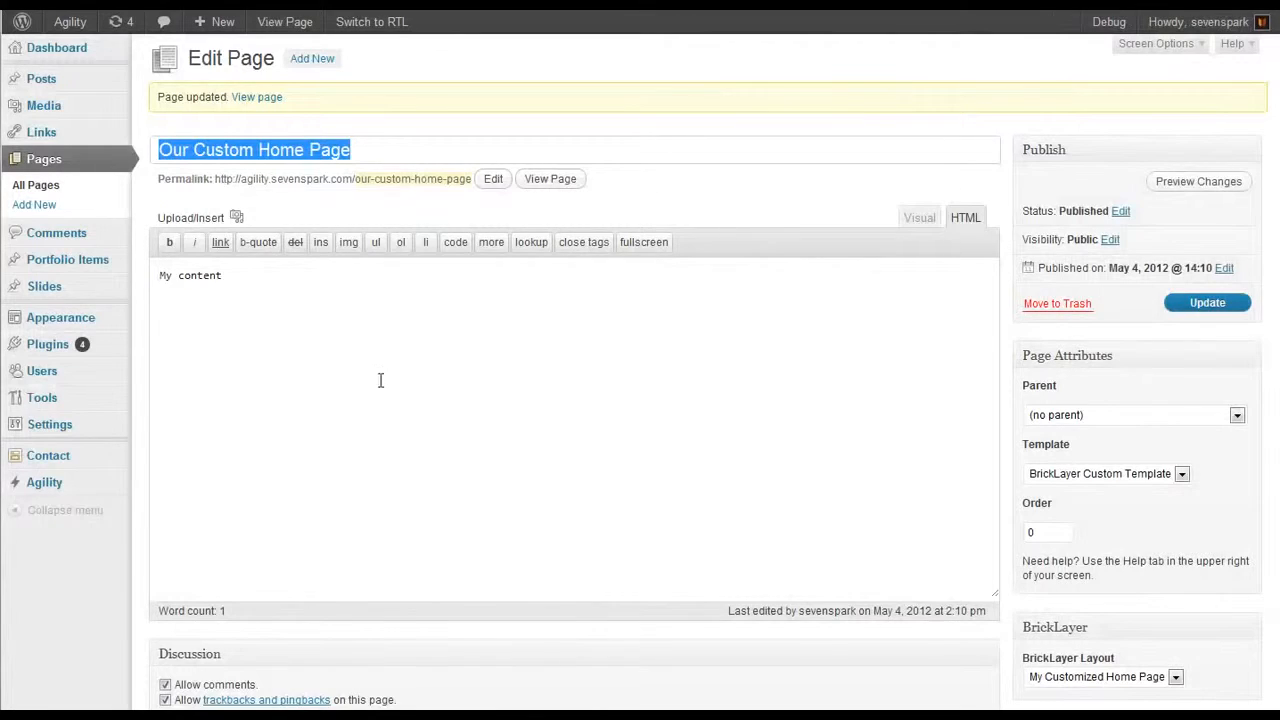
pyautogui.moveTo(93, 277)
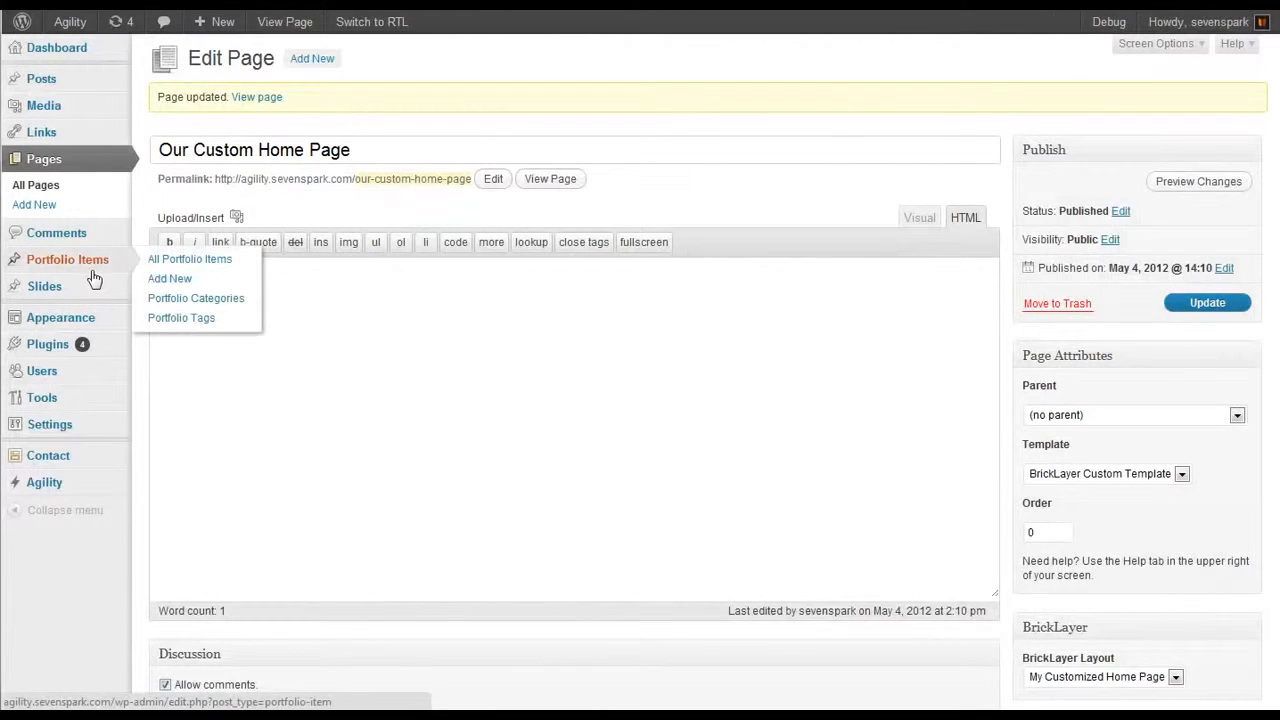
pyautogui.click(435, 498)
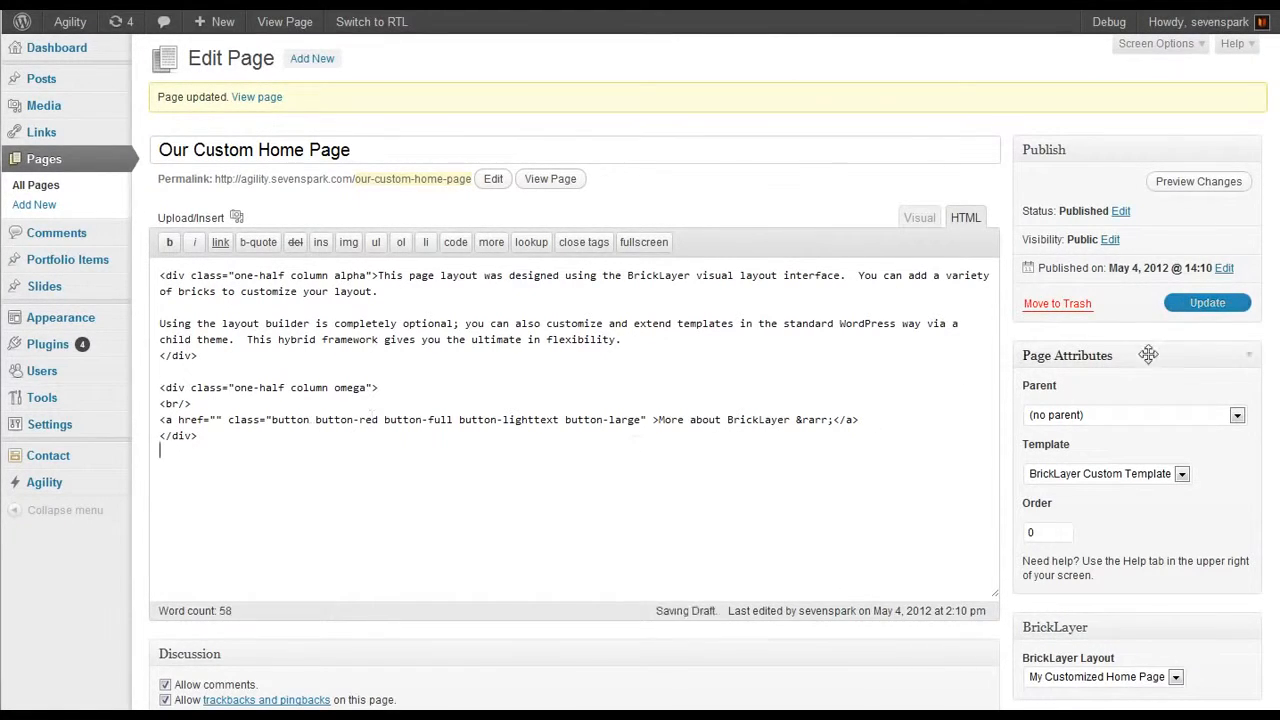
pyautogui.click(1185, 304)
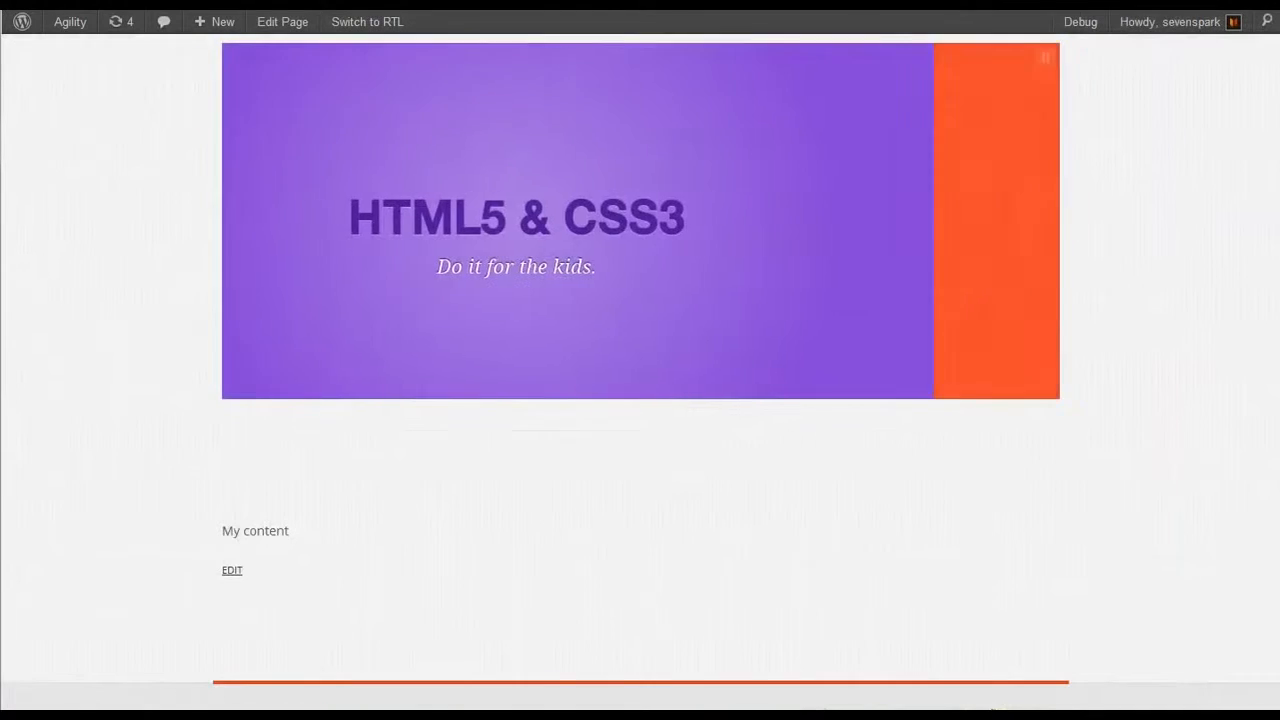
pyautogui.press('F5')
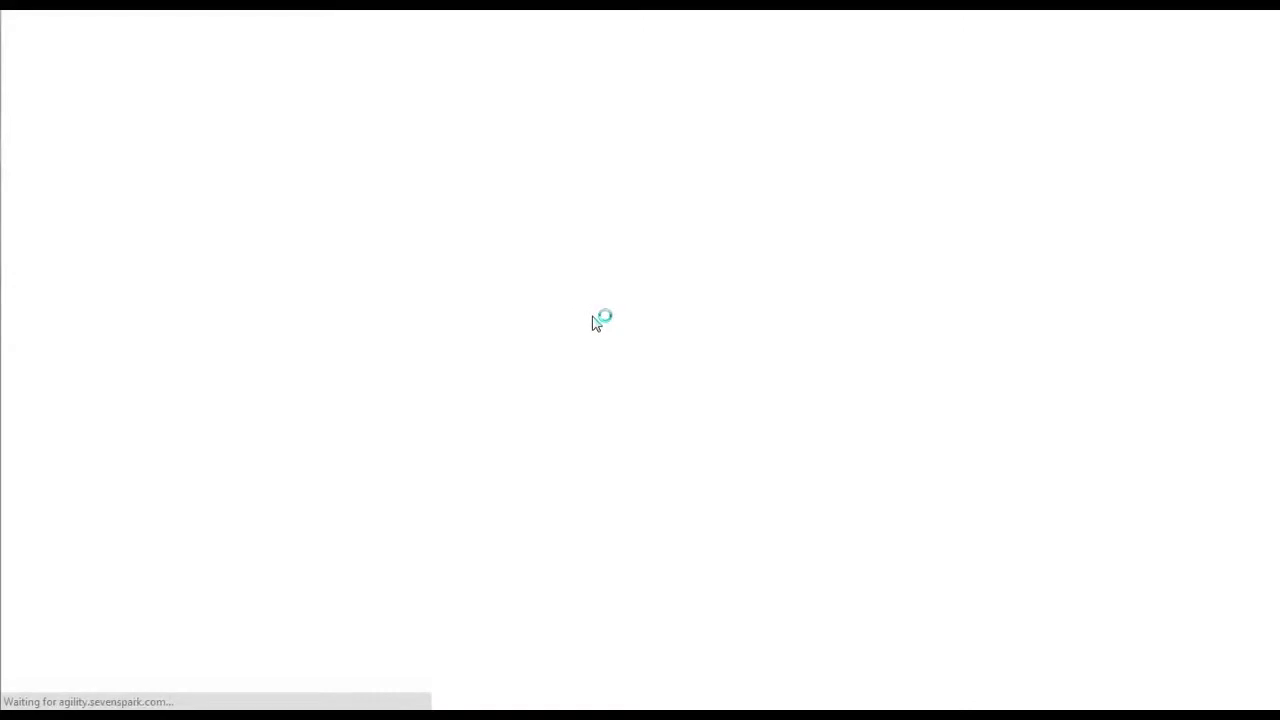
pyautogui.scroll(-5, 1069, 349)
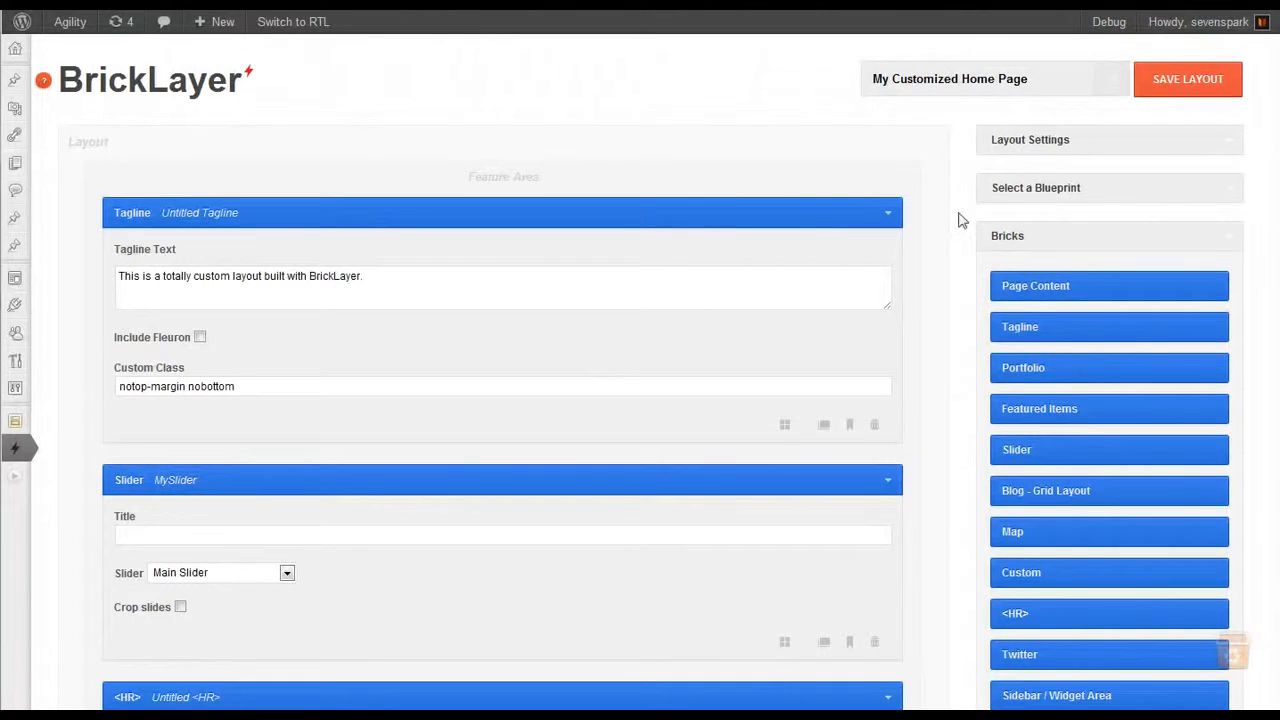
# Collapse the Tagline, Slider, <HR> and Page Content bricks in the My Customized Home Page layout
pyautogui.click(887, 216)
pyautogui.click(888, 272)
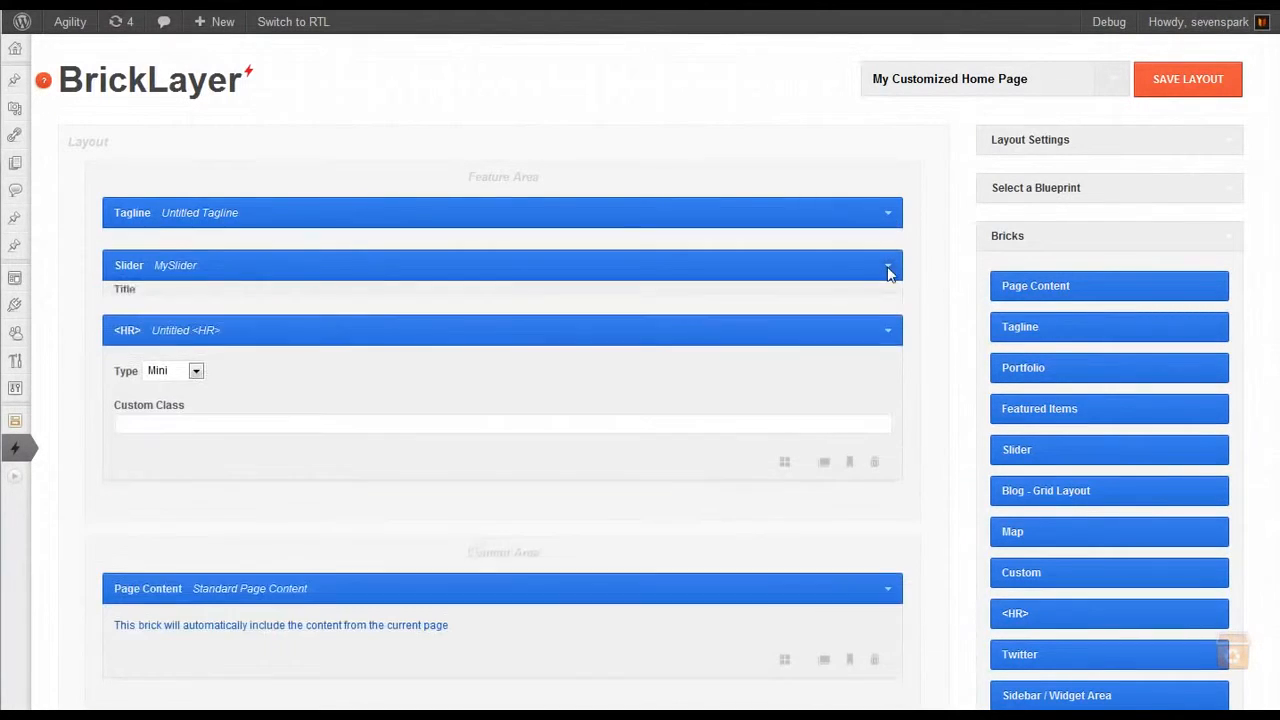
pyautogui.click(888, 320)
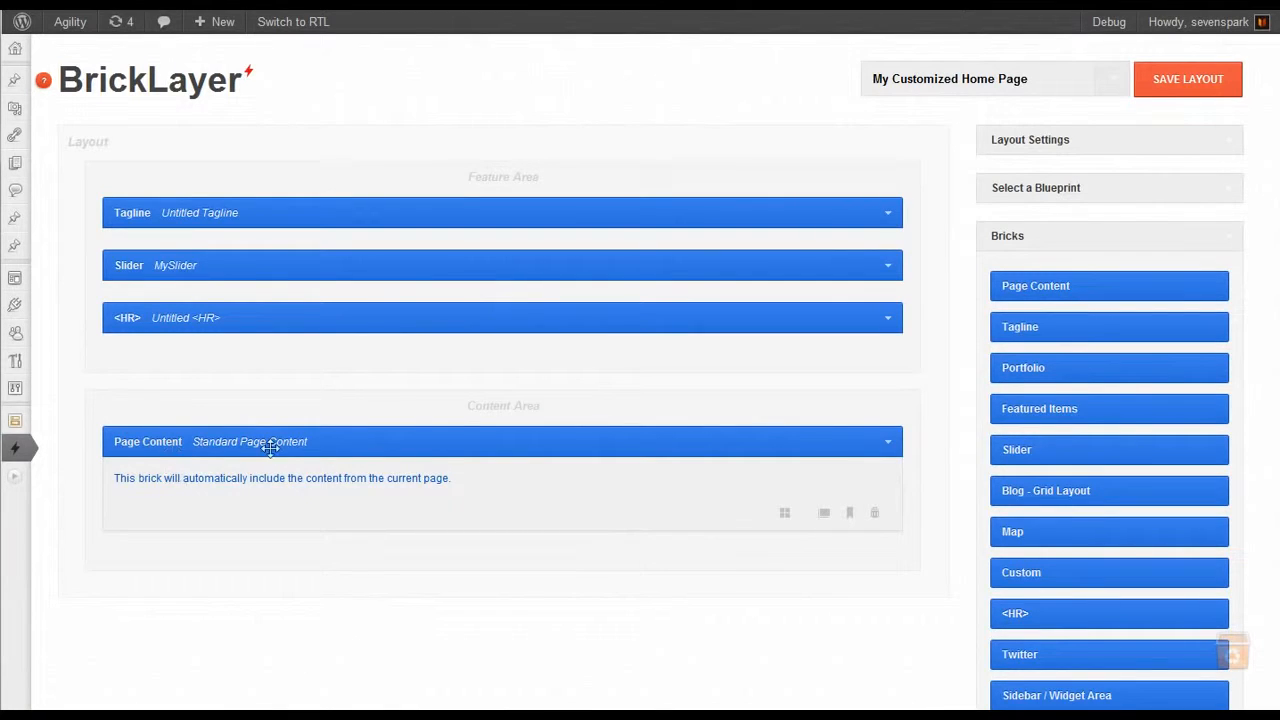
pyautogui.click(888, 445)
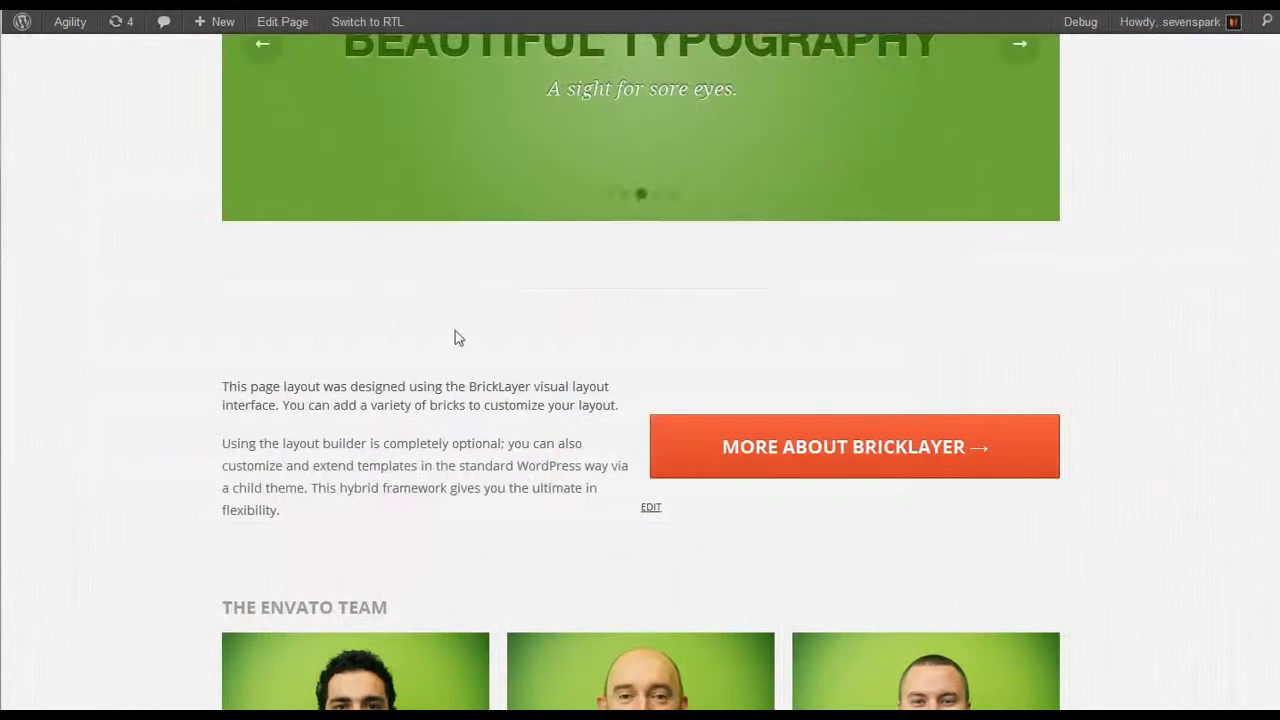
# Add a Portfolio brick below the Page Content brick in the content area and title it "The Envato Team"
pyautogui.scroll(-5, 455, 330)
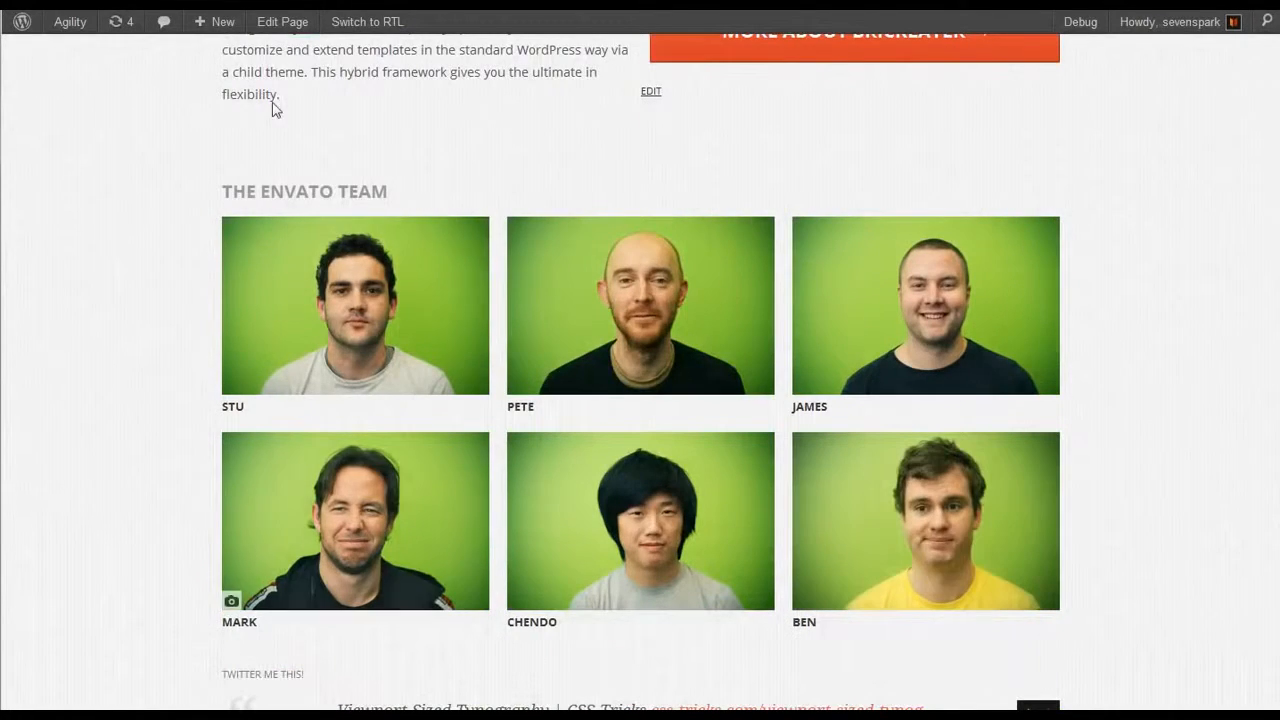
pyautogui.moveTo(215, 21)
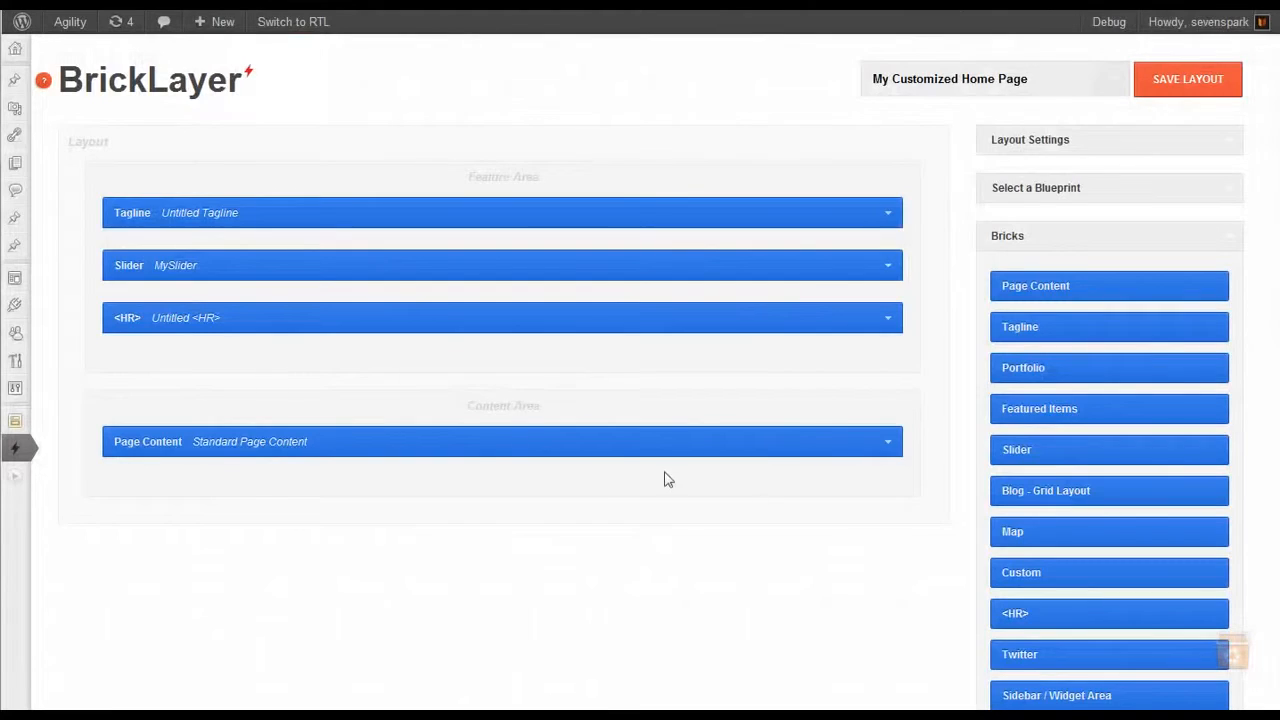
pyautogui.scroll(-2, 663, 477)
pyautogui.moveTo(1120, 249); pyautogui.dragTo(489, 376)
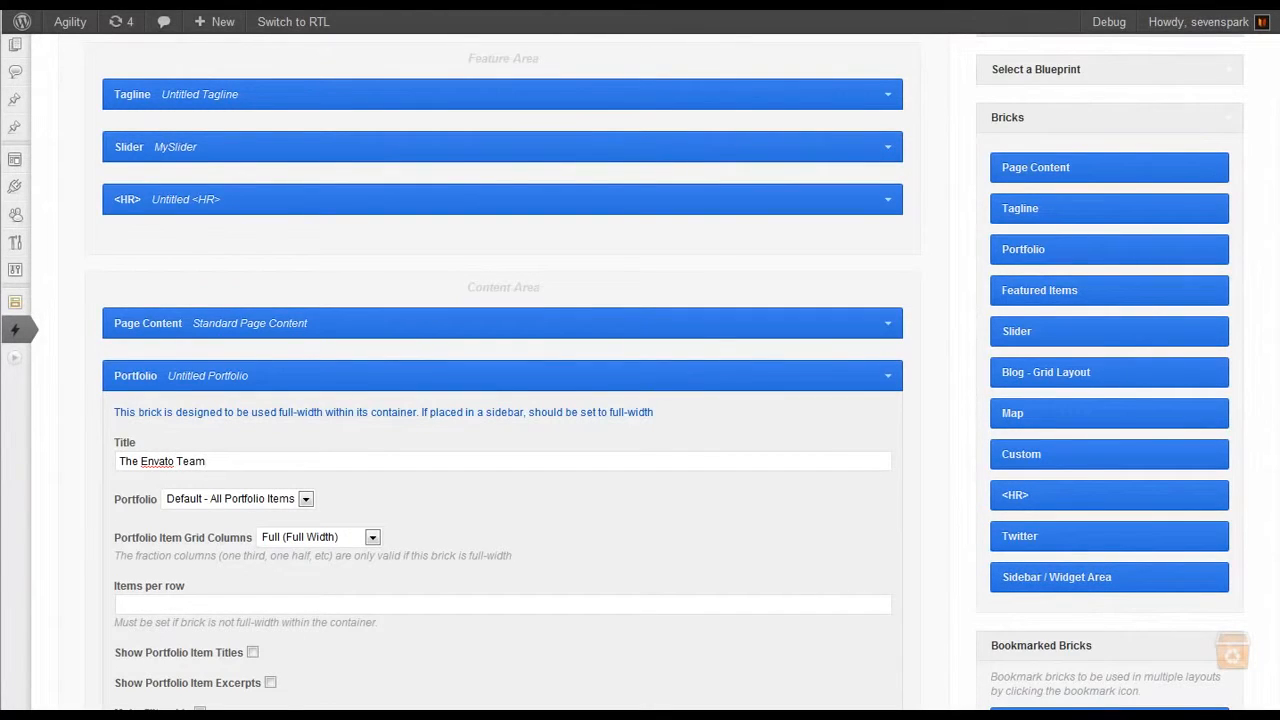
# Rename the untitled Portfolio brick as "MovemberFolio"
pyautogui.click(190, 375)
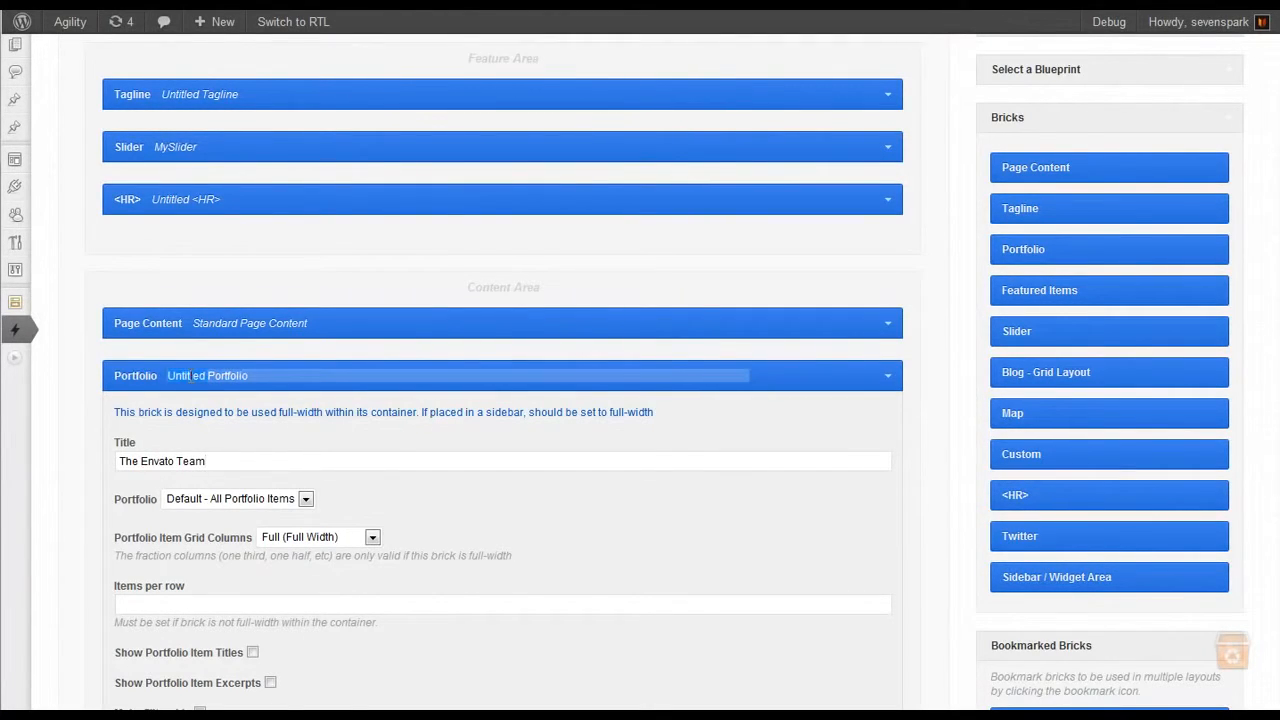
pyautogui.write('Movember')
pyautogui.hotkey('shift', 'End')
pyautogui.write('Fo')
pyautogui.press('Tab')
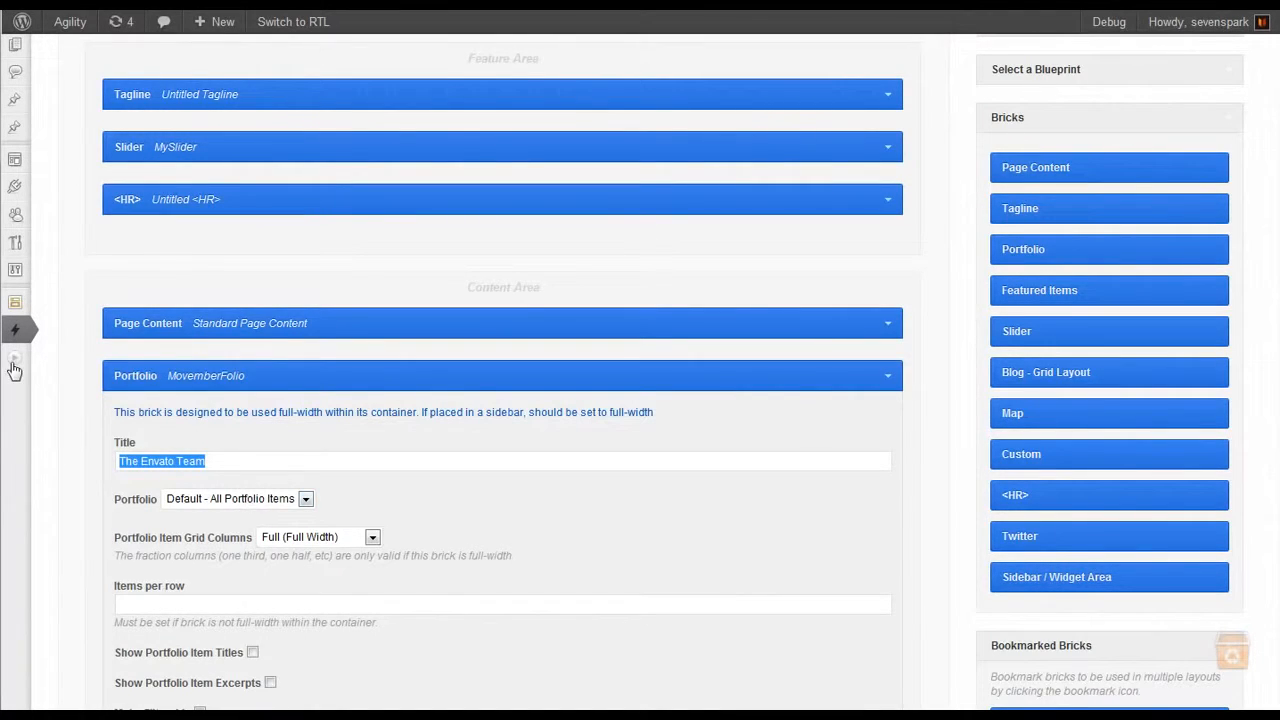
# Assign the Movember Portfolio as the source of the MovemberFolio brick
pyautogui.click(283, 500)
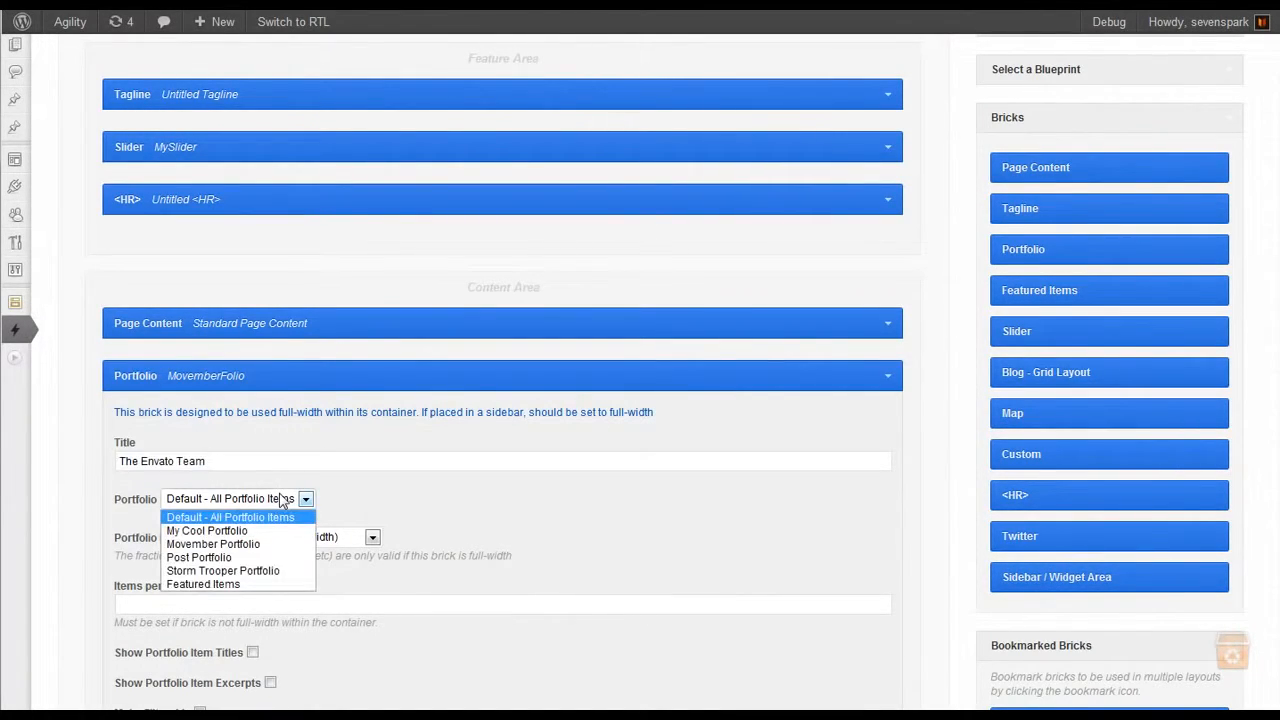
pyautogui.click(252, 500)
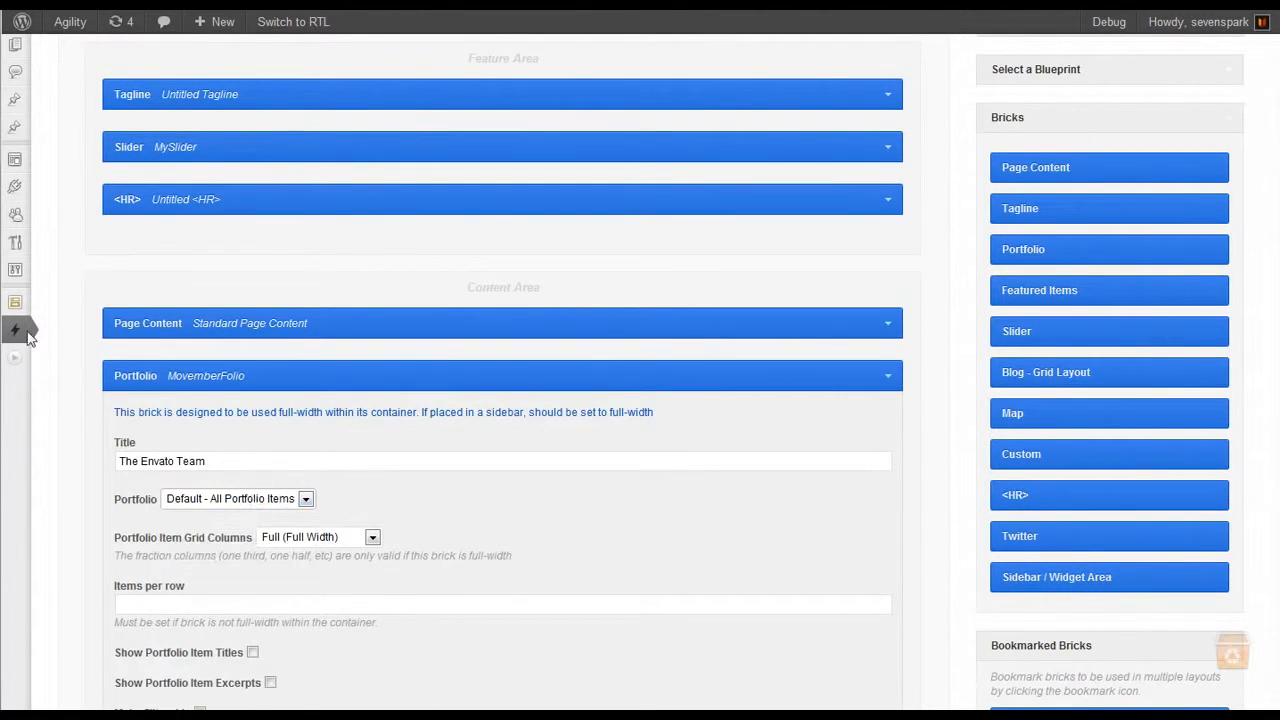
pyautogui.moveTo(15, 330)
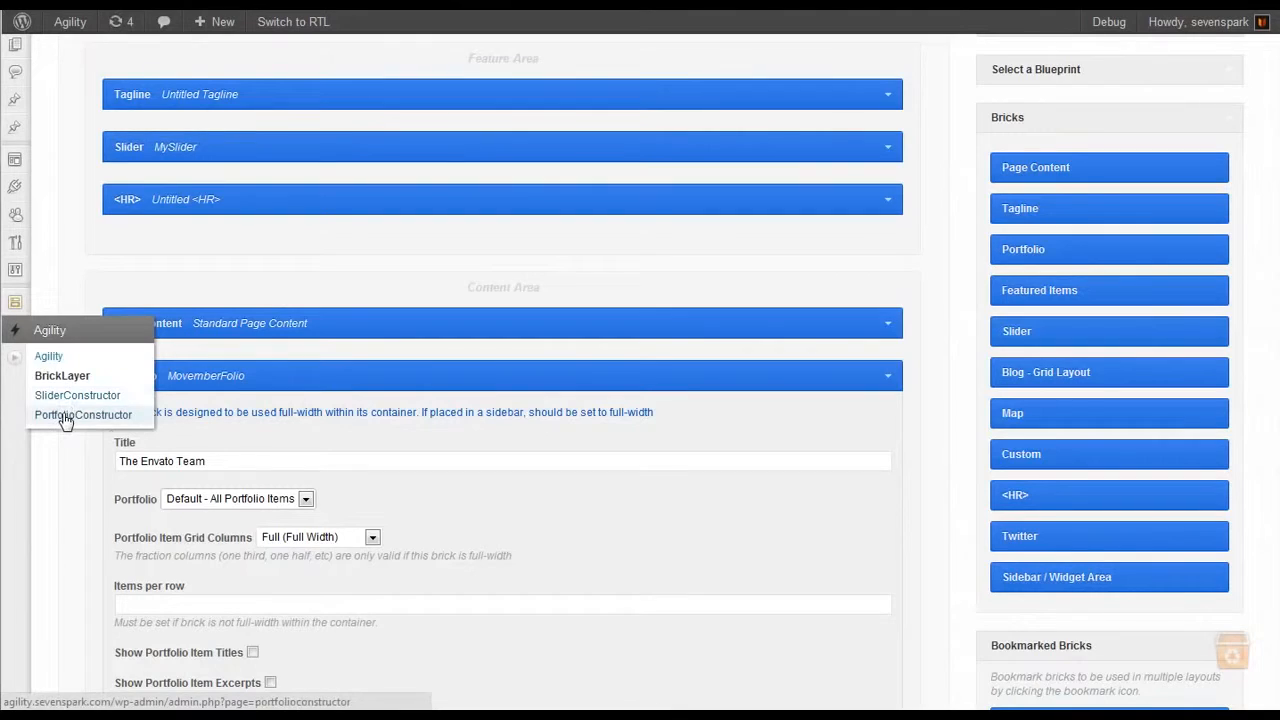
pyautogui.click(238, 499)
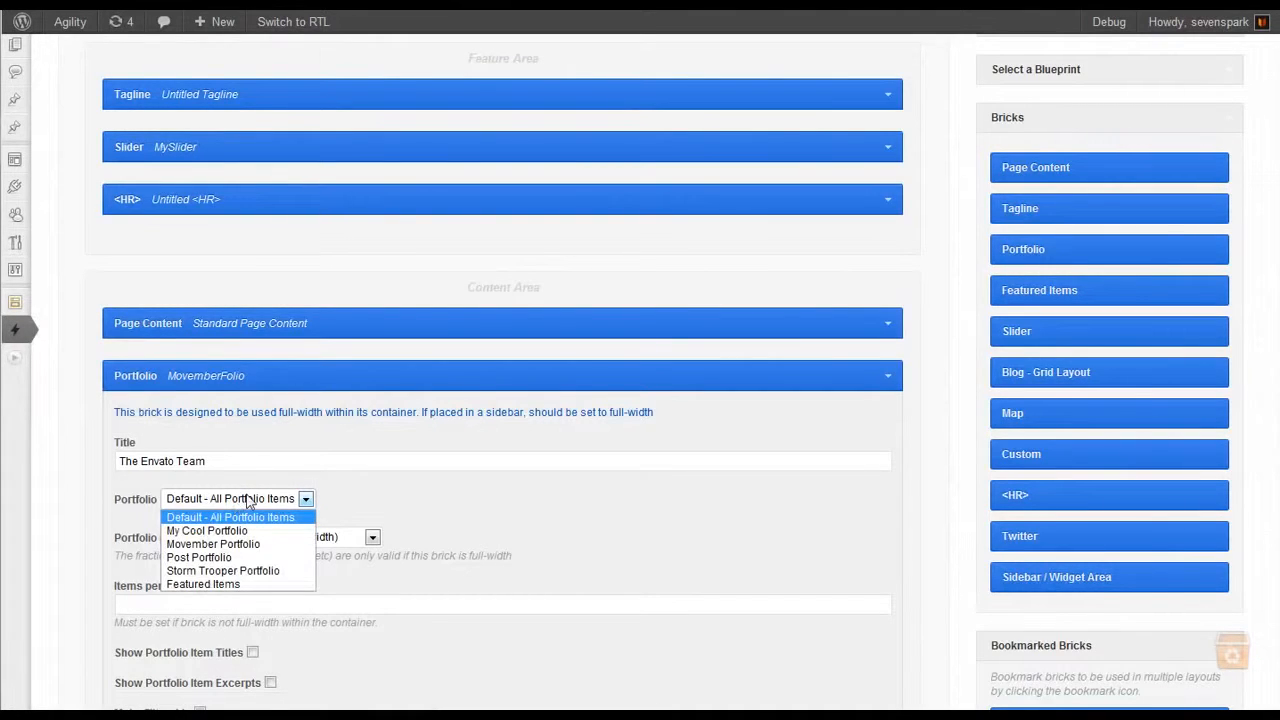
pyautogui.click(233, 544)
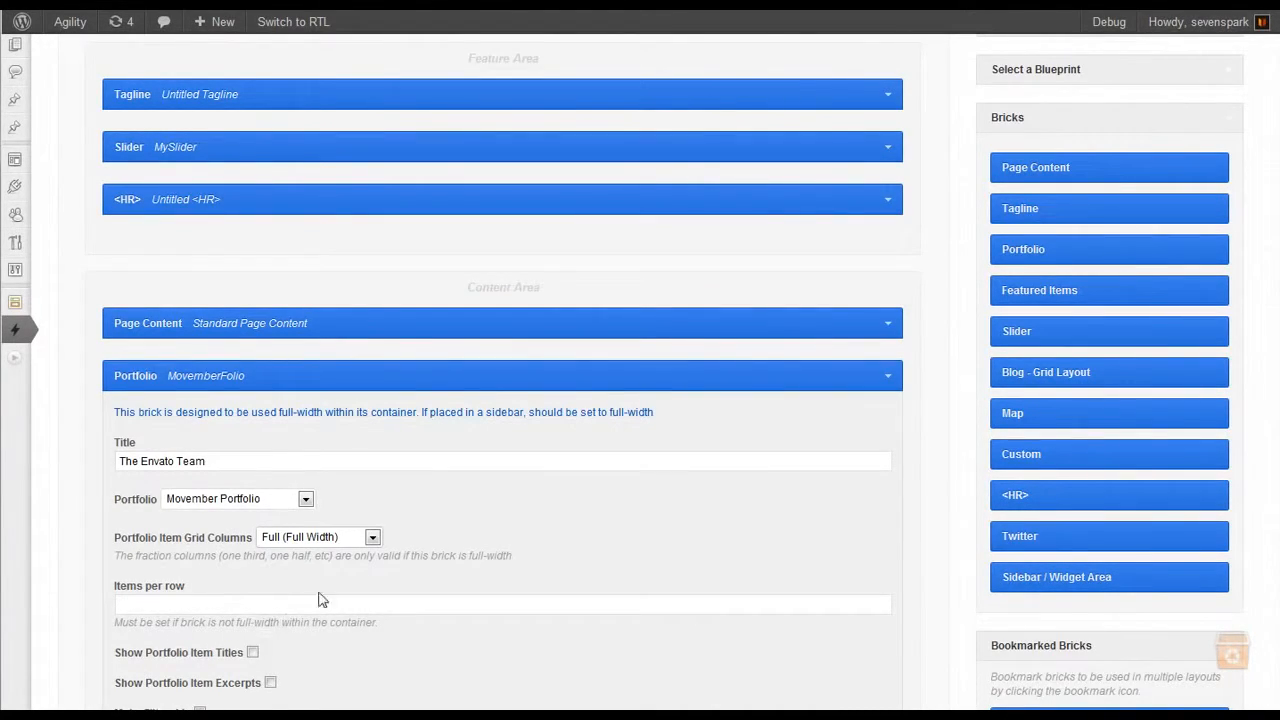
# Set the MovemberFolio brick's item grid columns to Thirds (1/3) and enable its portfolio item titles
pyautogui.click(360, 540)
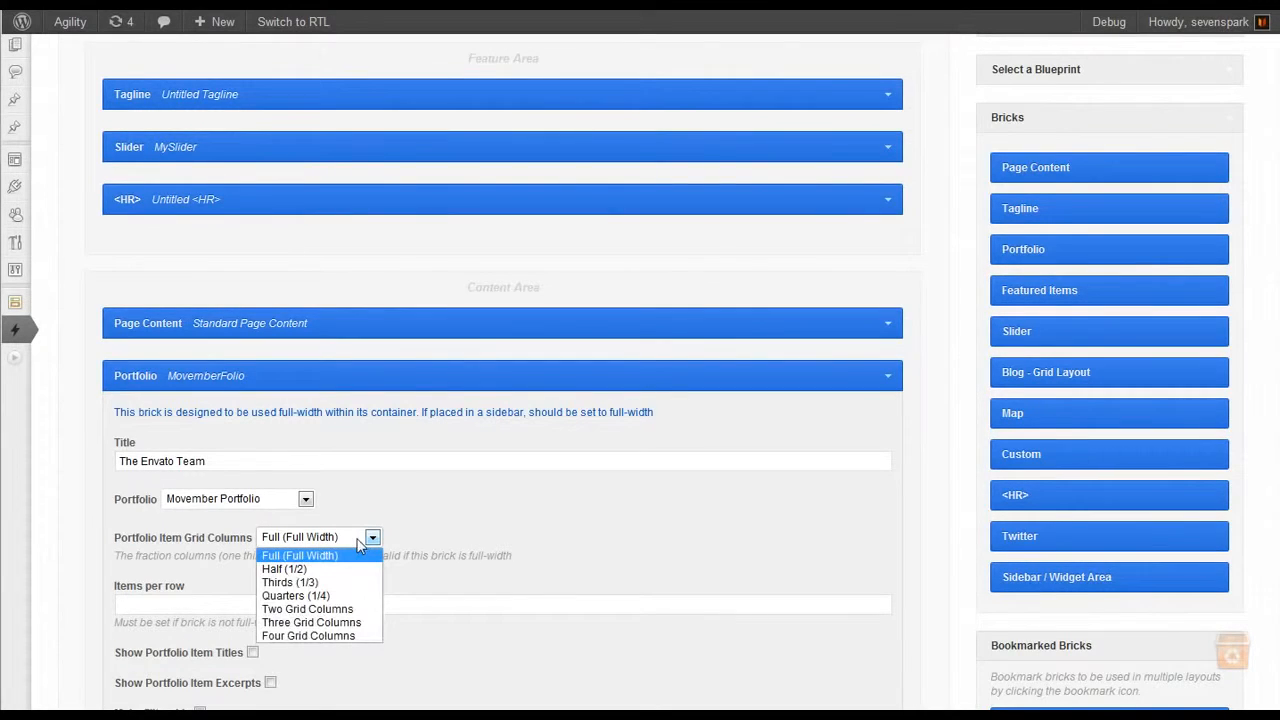
pyautogui.click(276, 584)
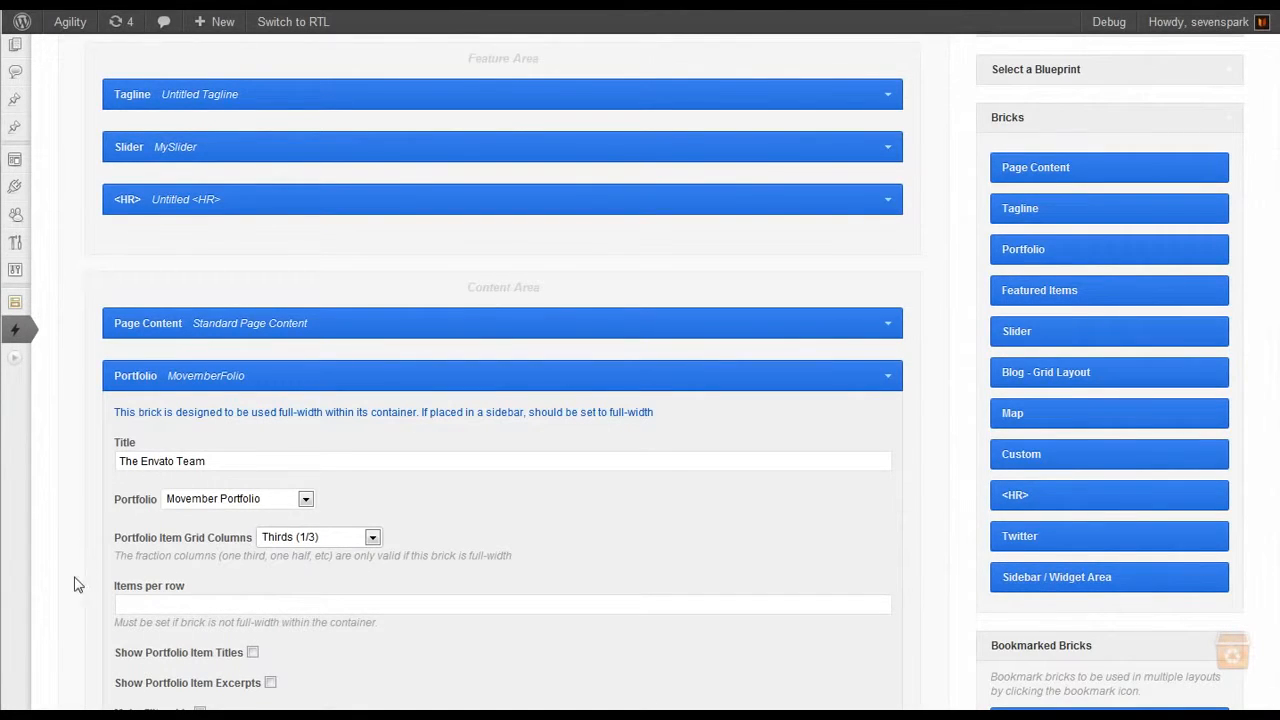
pyautogui.scroll(-1, 76, 612)
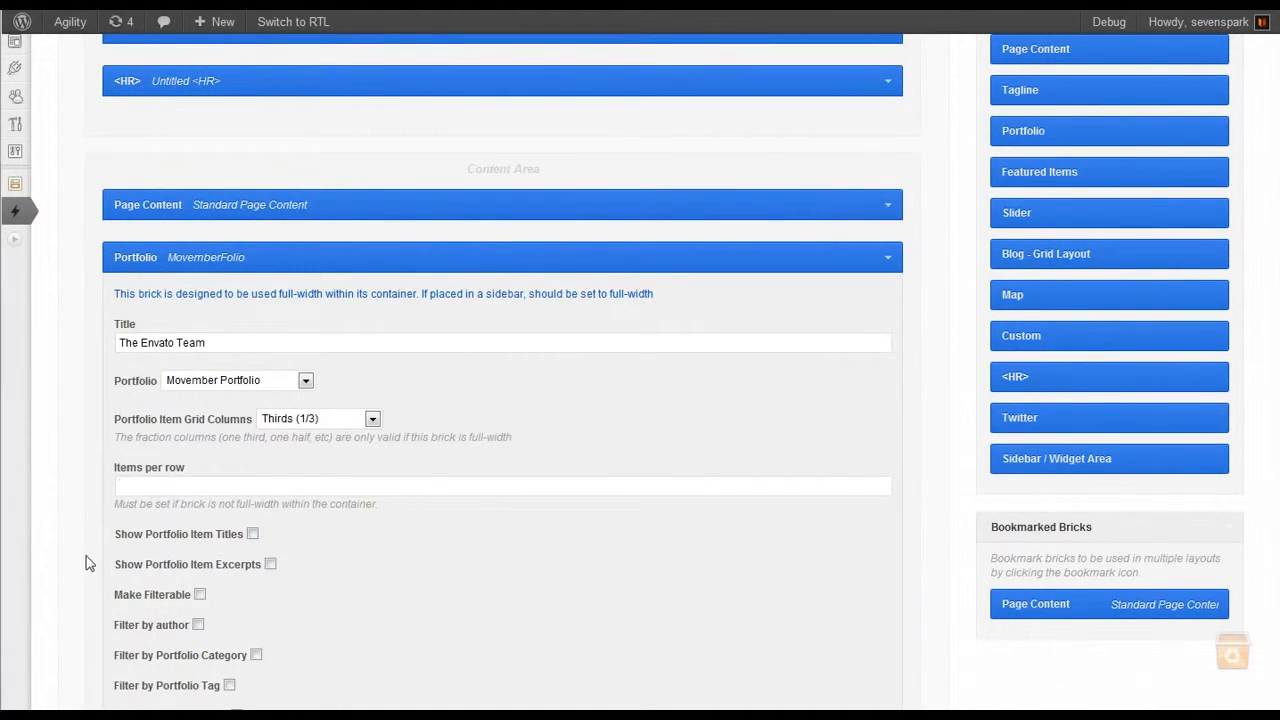
pyautogui.scroll(-1, 82, 563)
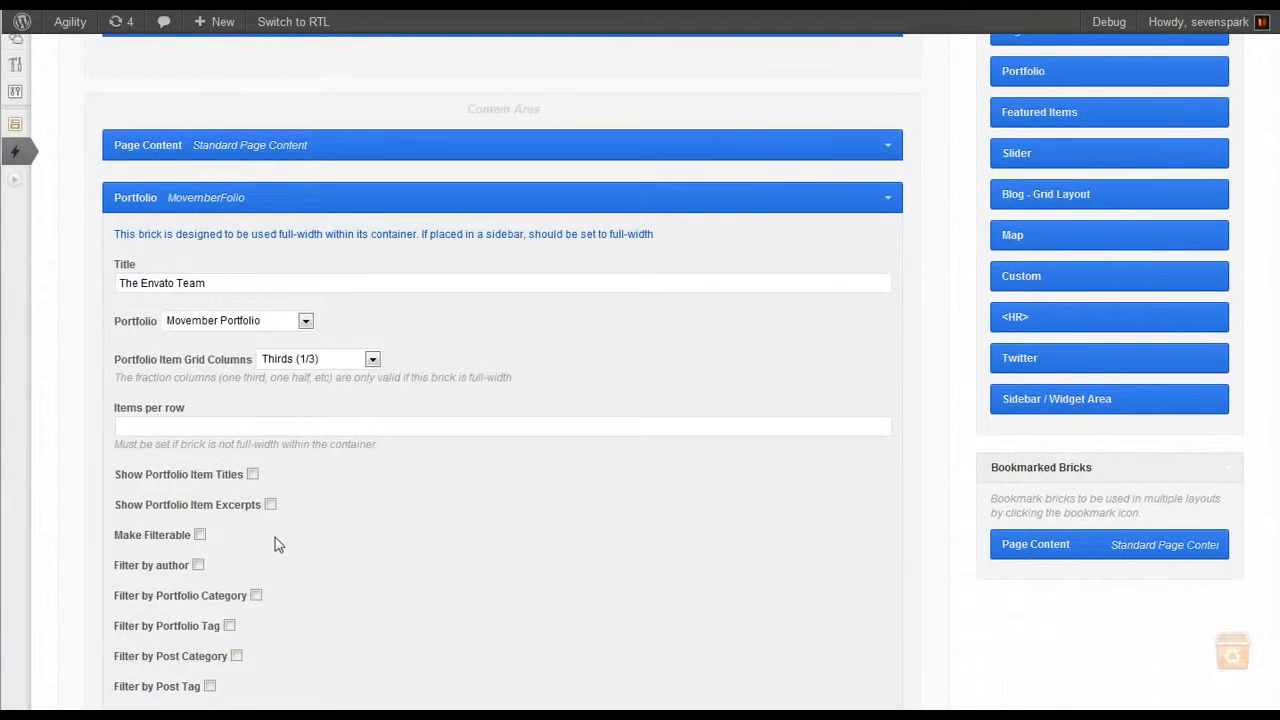
pyautogui.scroll(-1, 252, 478)
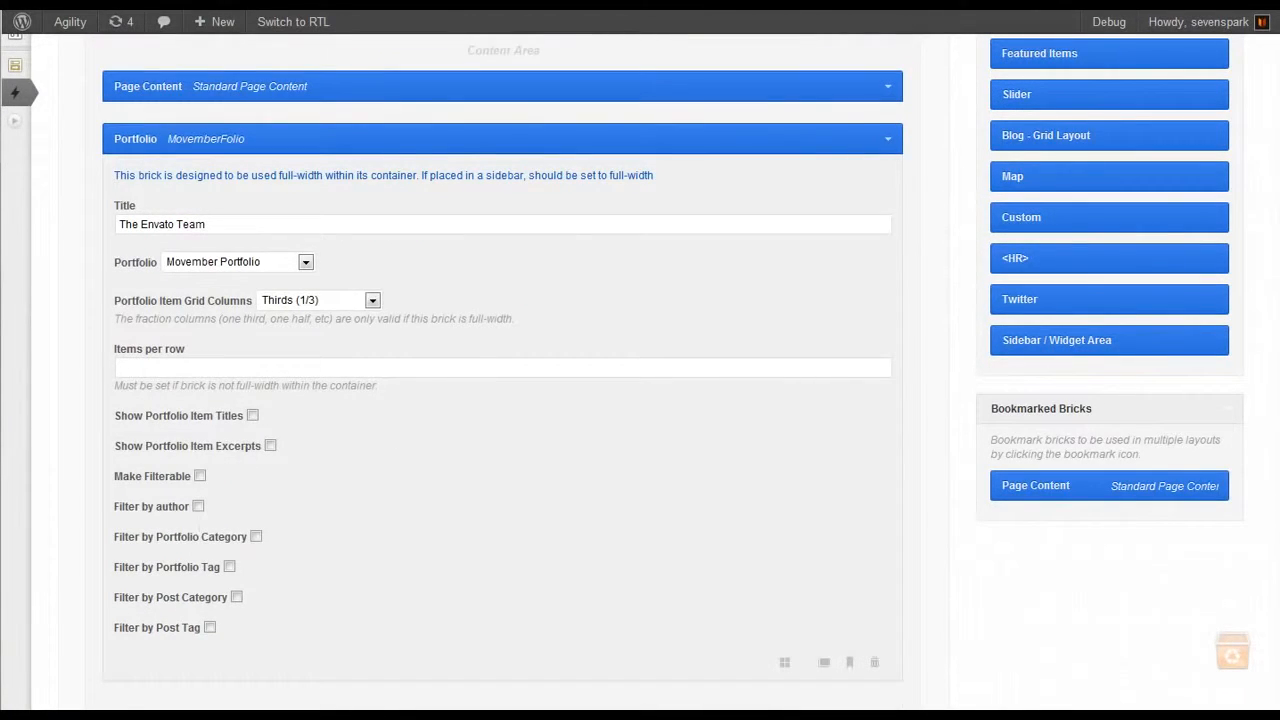
pyautogui.click(252, 415)
pyautogui.scroll(-1, 99, 543)
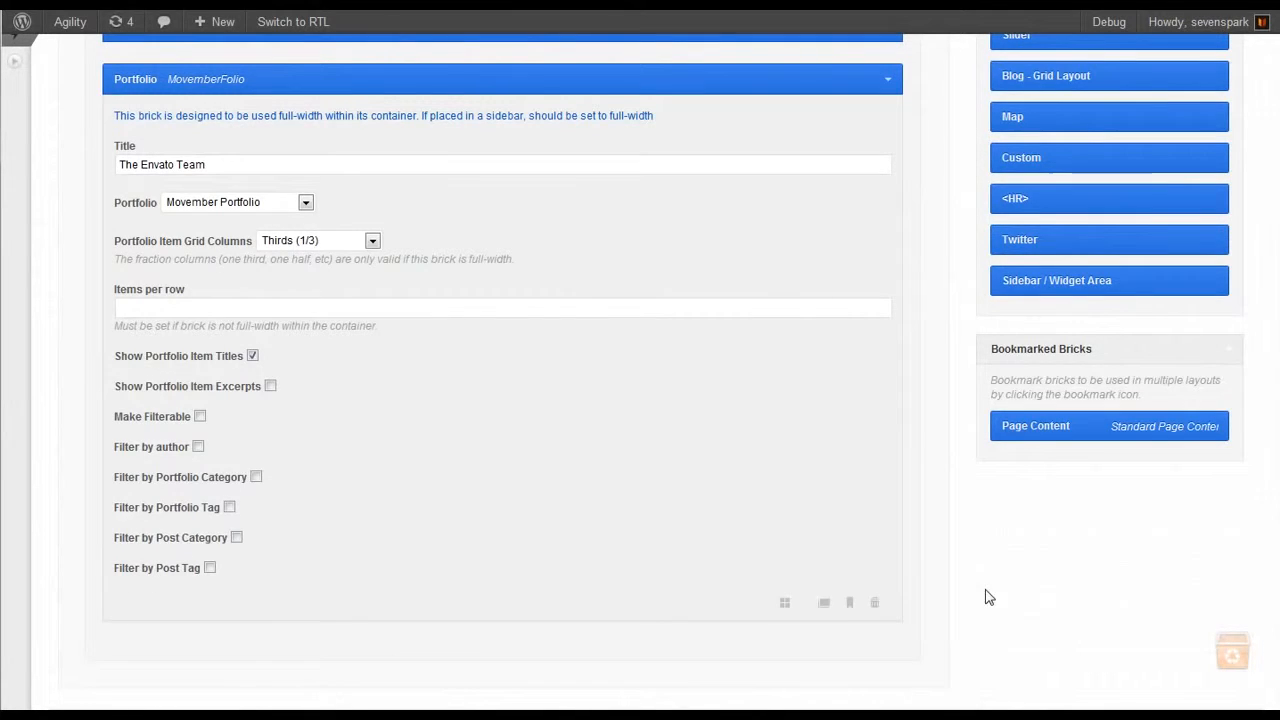
# Save the layout and check the Envato Team portfolio on the live page, viewing one photo enlarged and closing it
pyautogui.scroll(5, 969, 610)
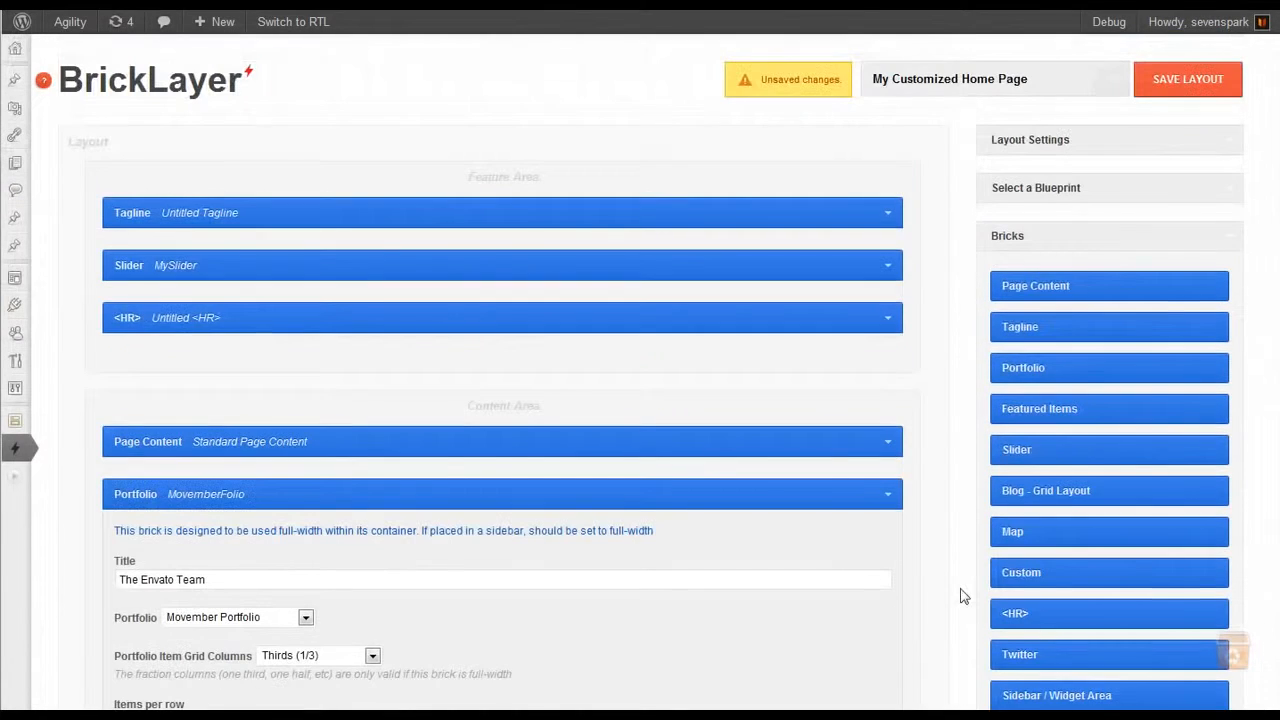
pyautogui.click(1200, 78)
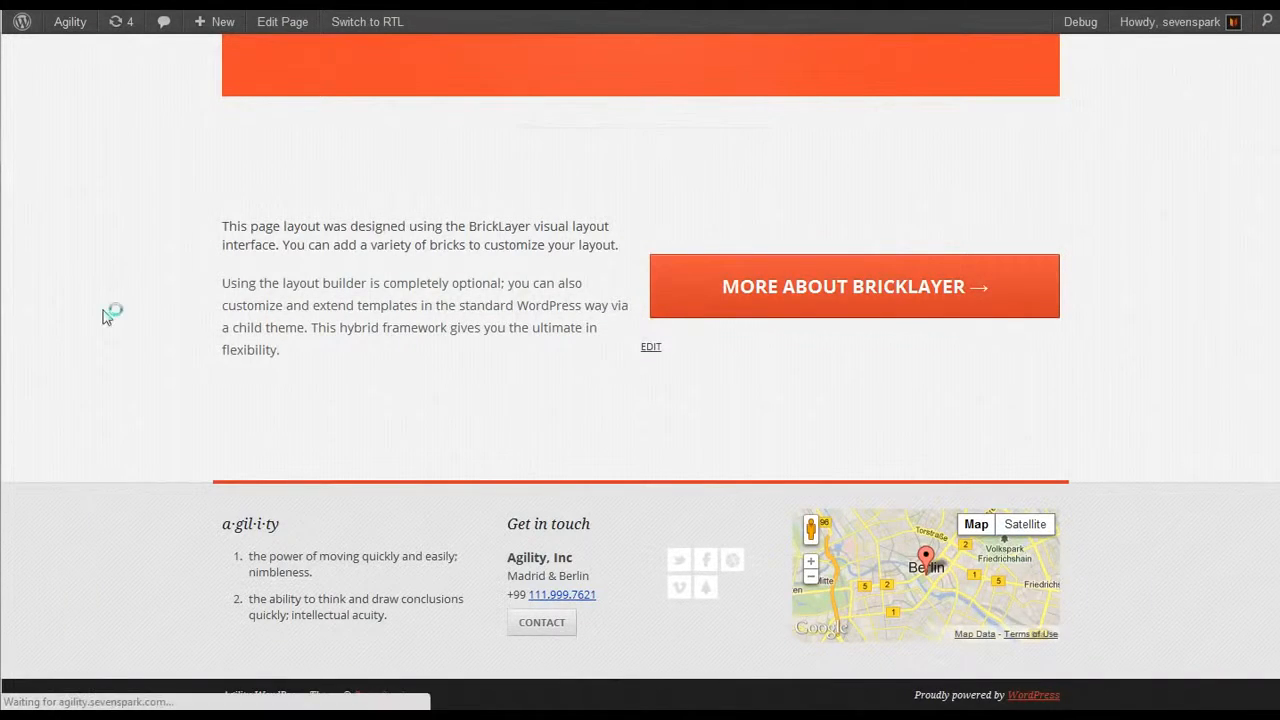
pyautogui.scroll(-2, 117, 345)
pyautogui.scroll(-2, 117, 345)
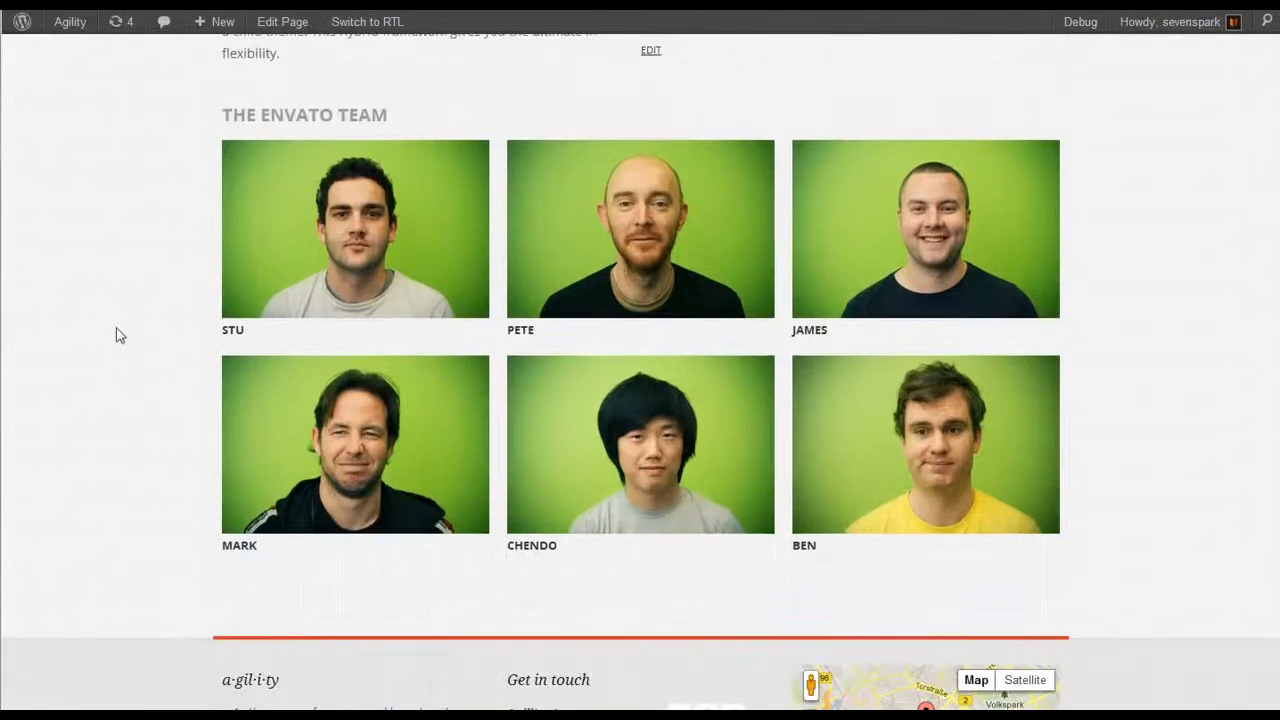
pyautogui.click(630, 477)
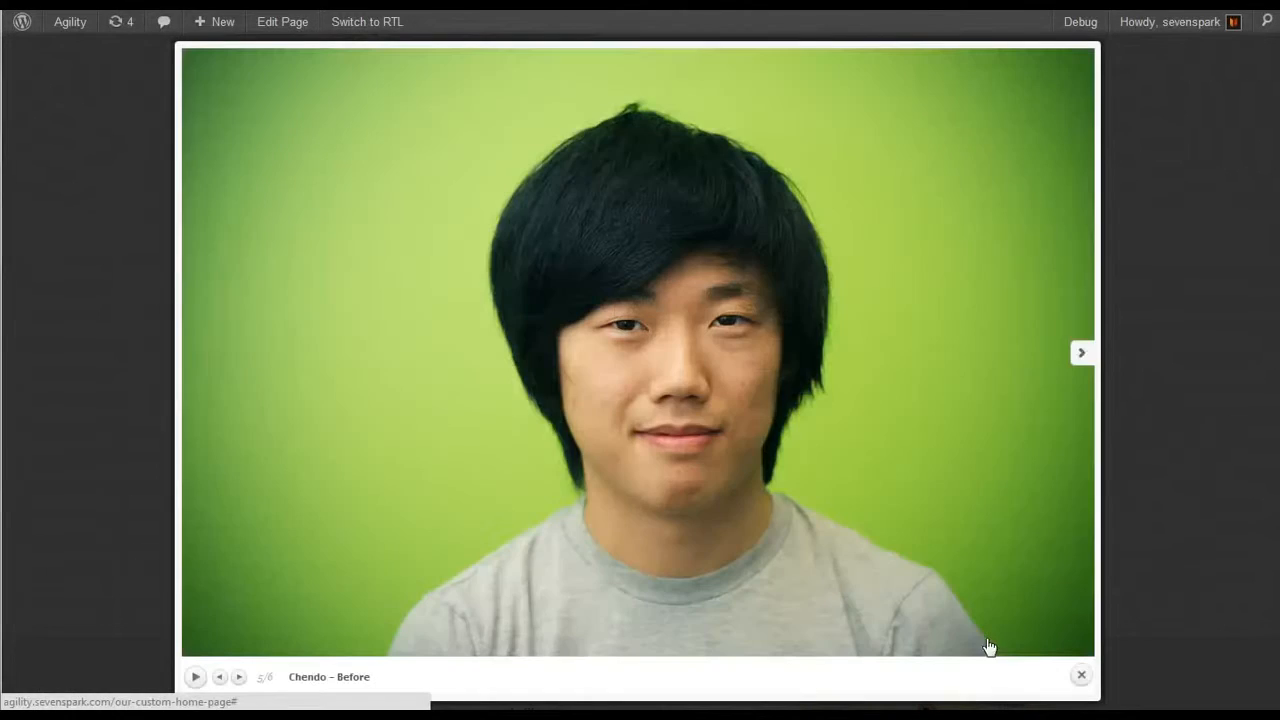
pyautogui.click(1085, 680)
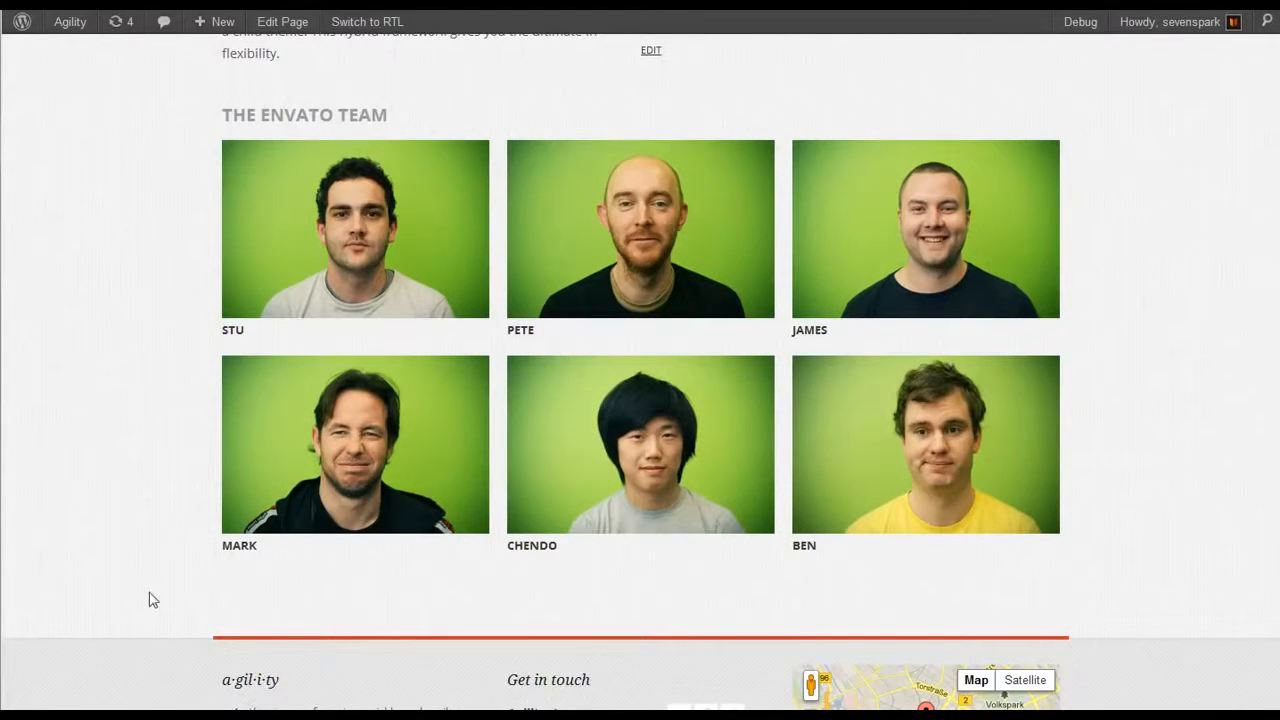
# Collapse the MovemberFolio brick and add a Twitter brick below it in the content area, titled "Twitter me this!"
pyautogui.scroll(1, 346, 363)
pyautogui.moveTo(215, 21)
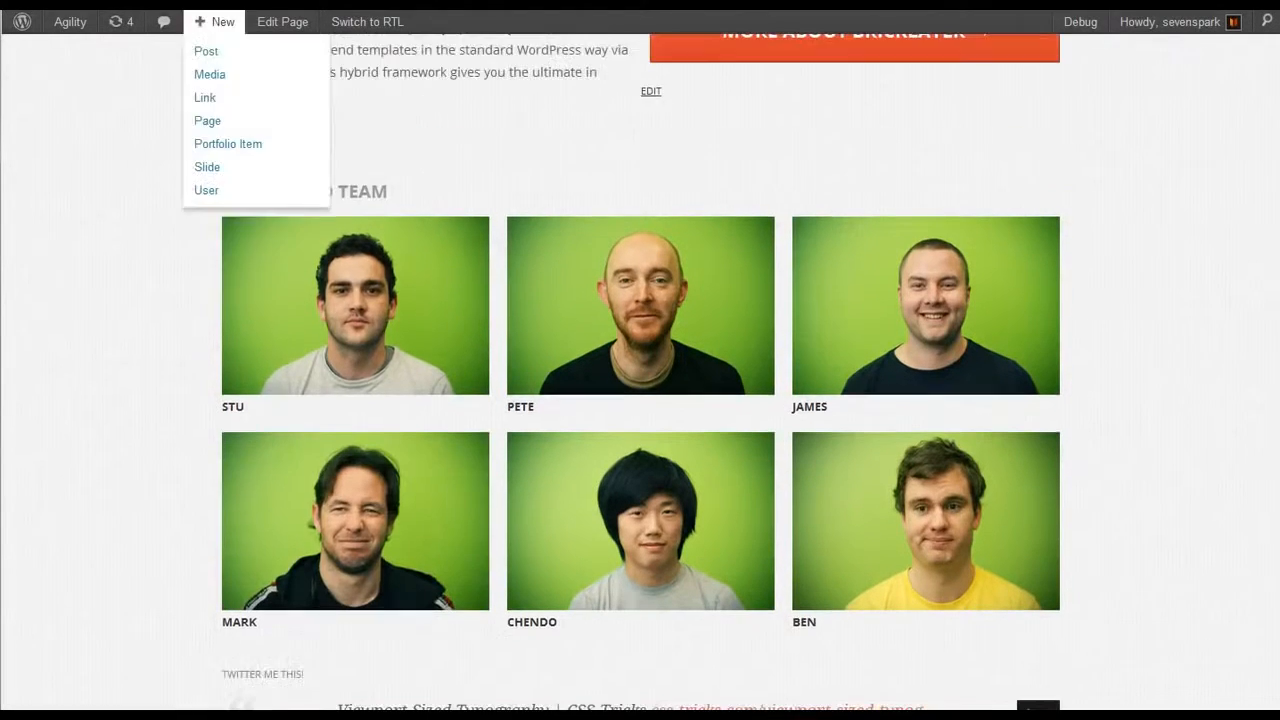
pyautogui.scroll(-4, 180, 300)
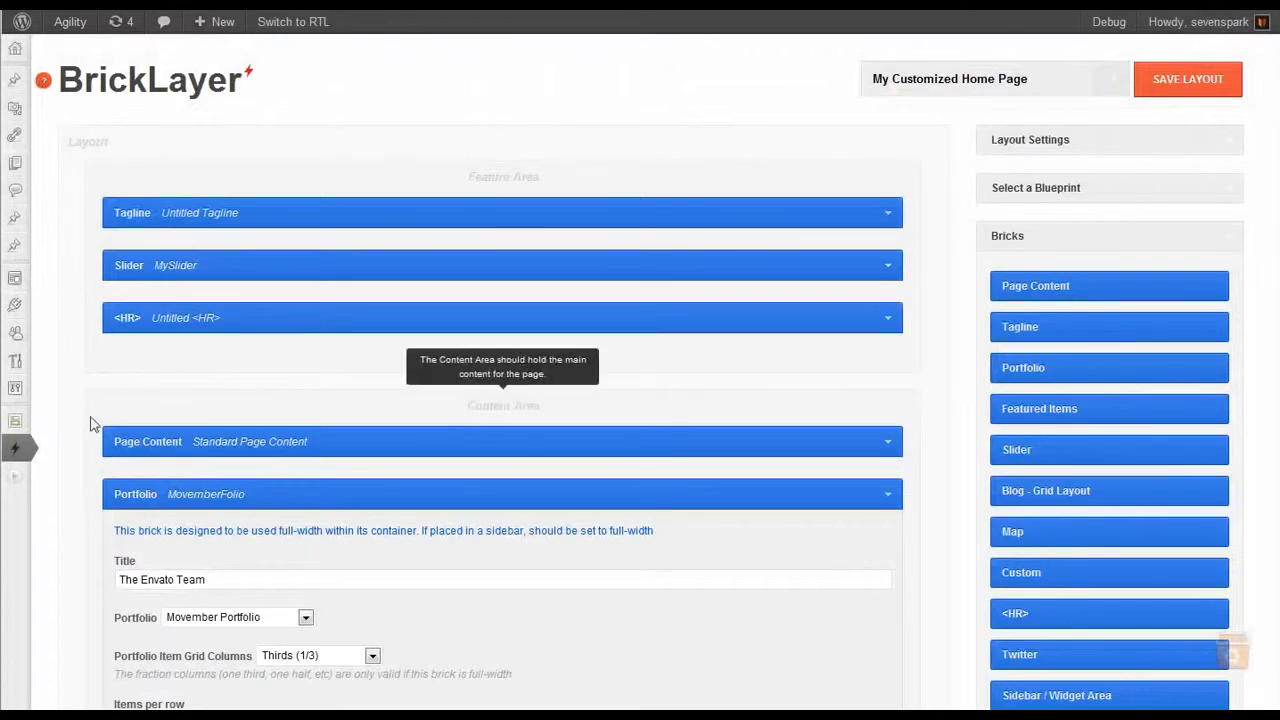
pyautogui.scroll(-2, 128, 445)
pyautogui.click(889, 316)
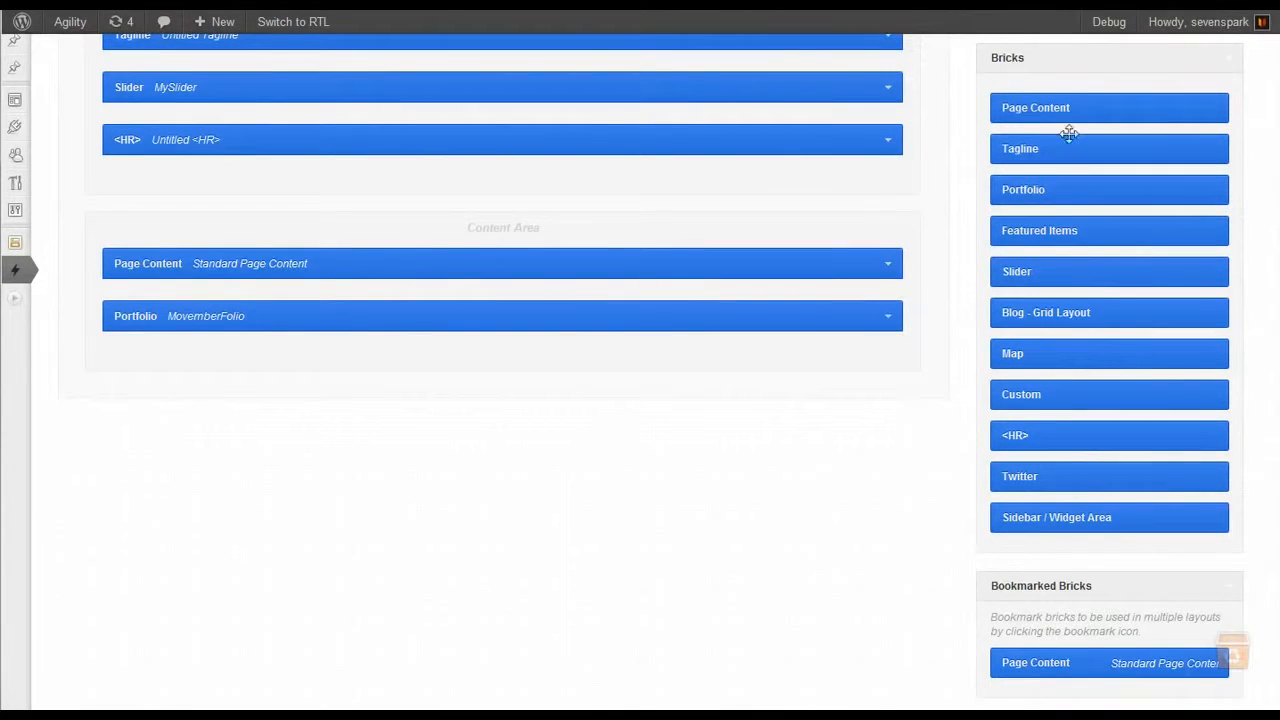
pyautogui.moveTo(1029, 476); pyautogui.dragTo(300, 366)
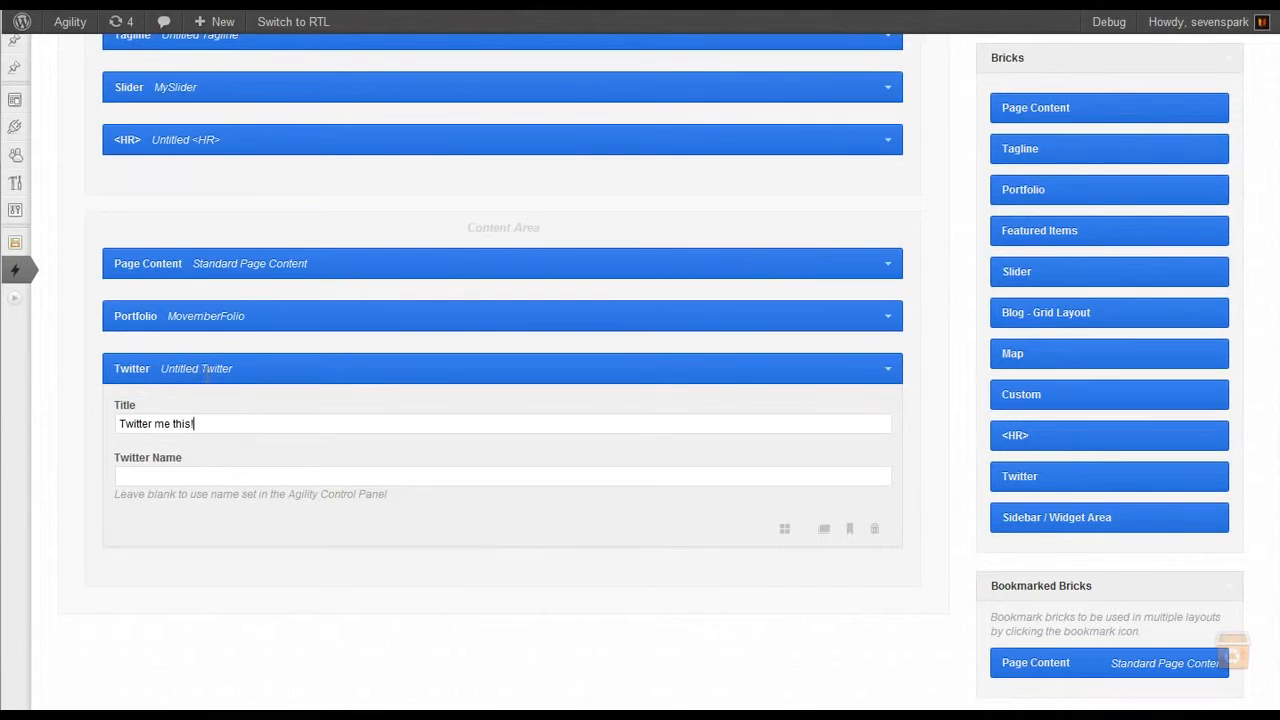
# Rename the Twitter brick to "Main Twitter" and set its Twitter Name to sevenspark
pyautogui.click(195, 369)
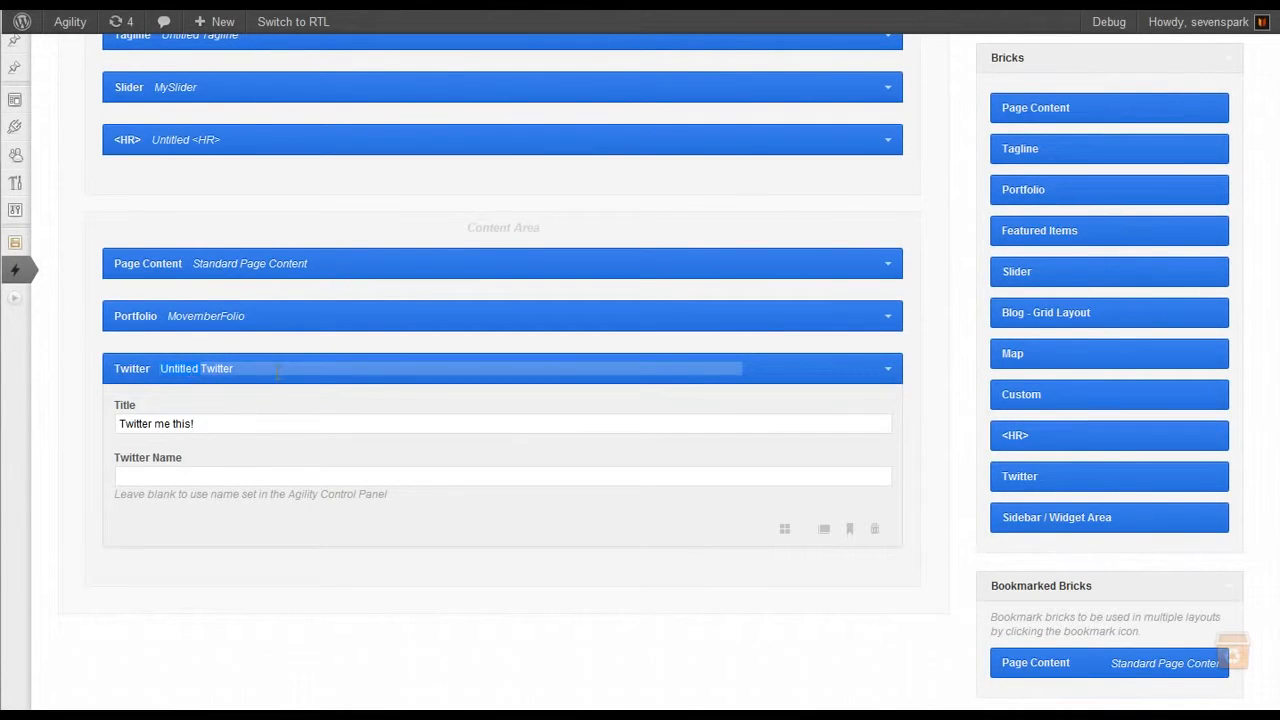
pyautogui.write('Main')
pyautogui.press('Tab')
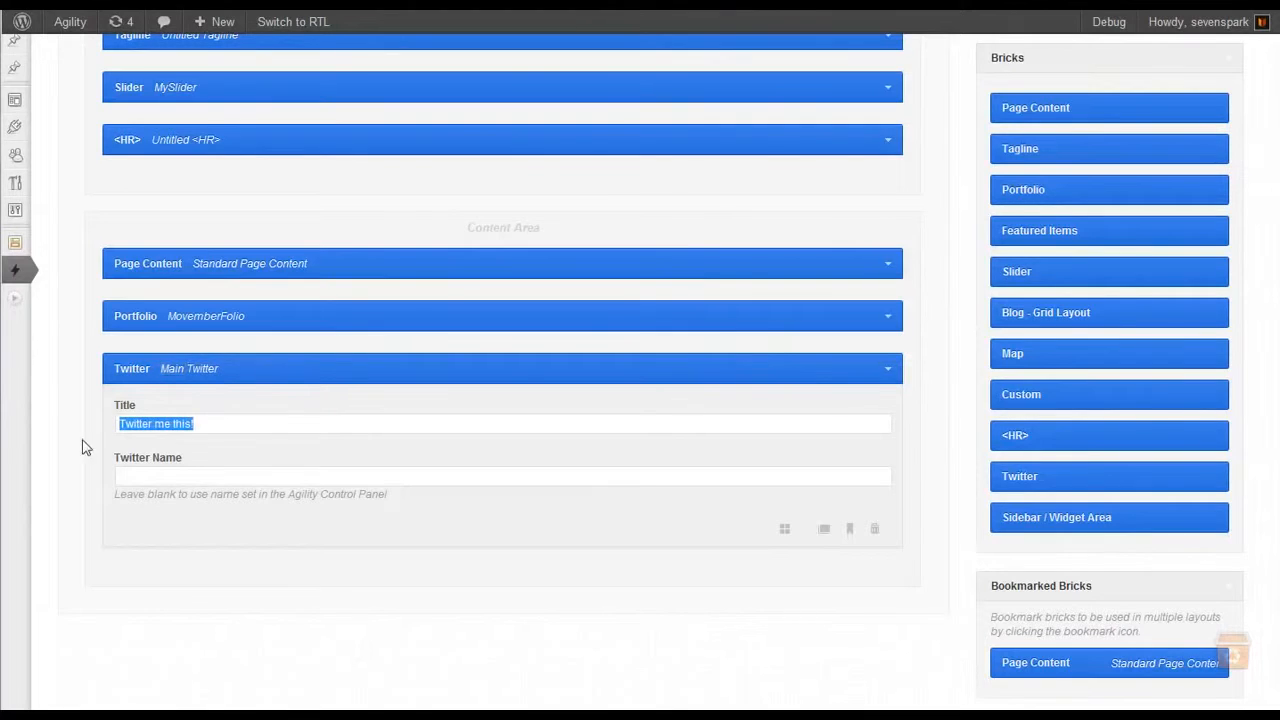
pyautogui.click(156, 473)
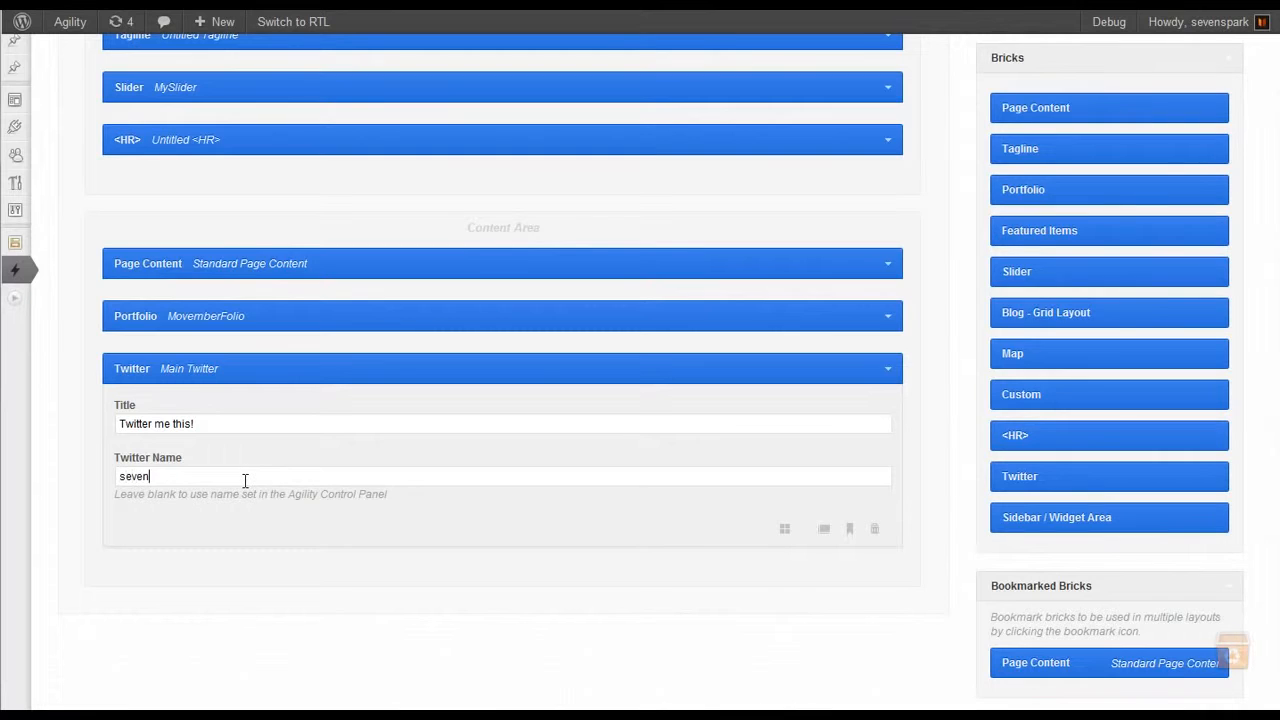
# Save the layout and check the Twitter section on the refreshed live page
pyautogui.scroll(2, 245, 481)
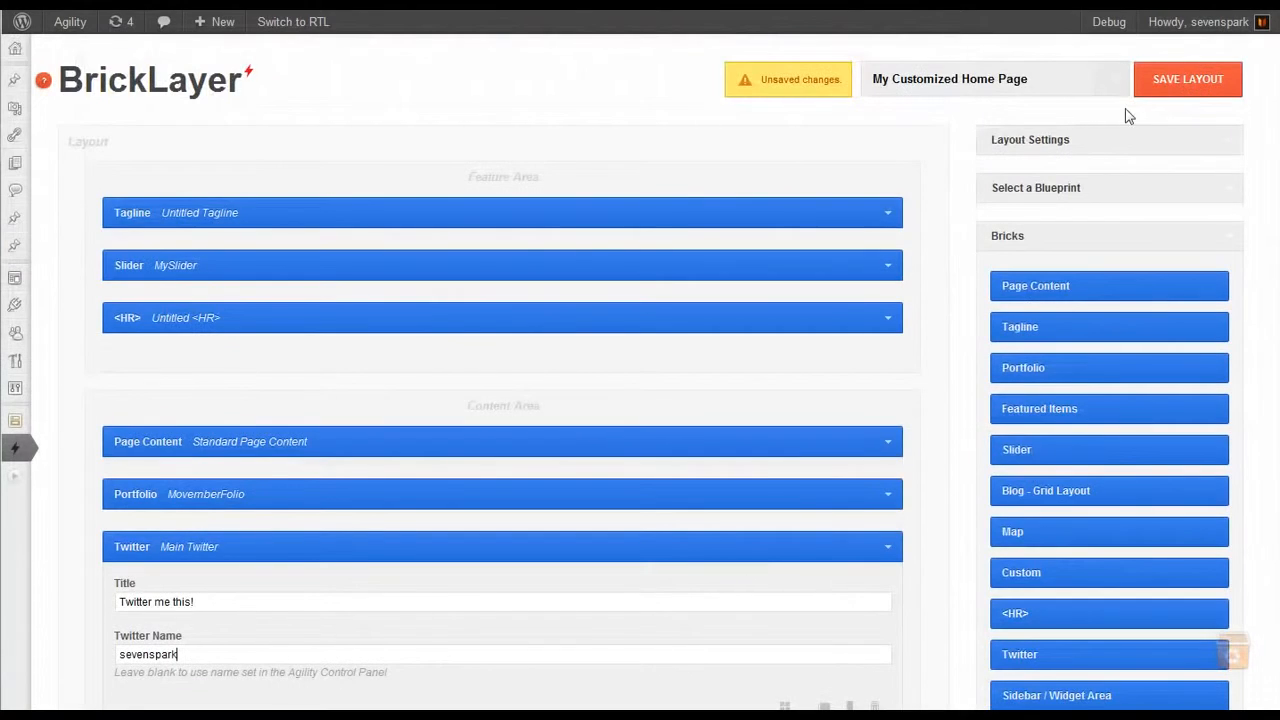
pyautogui.click(1190, 95)
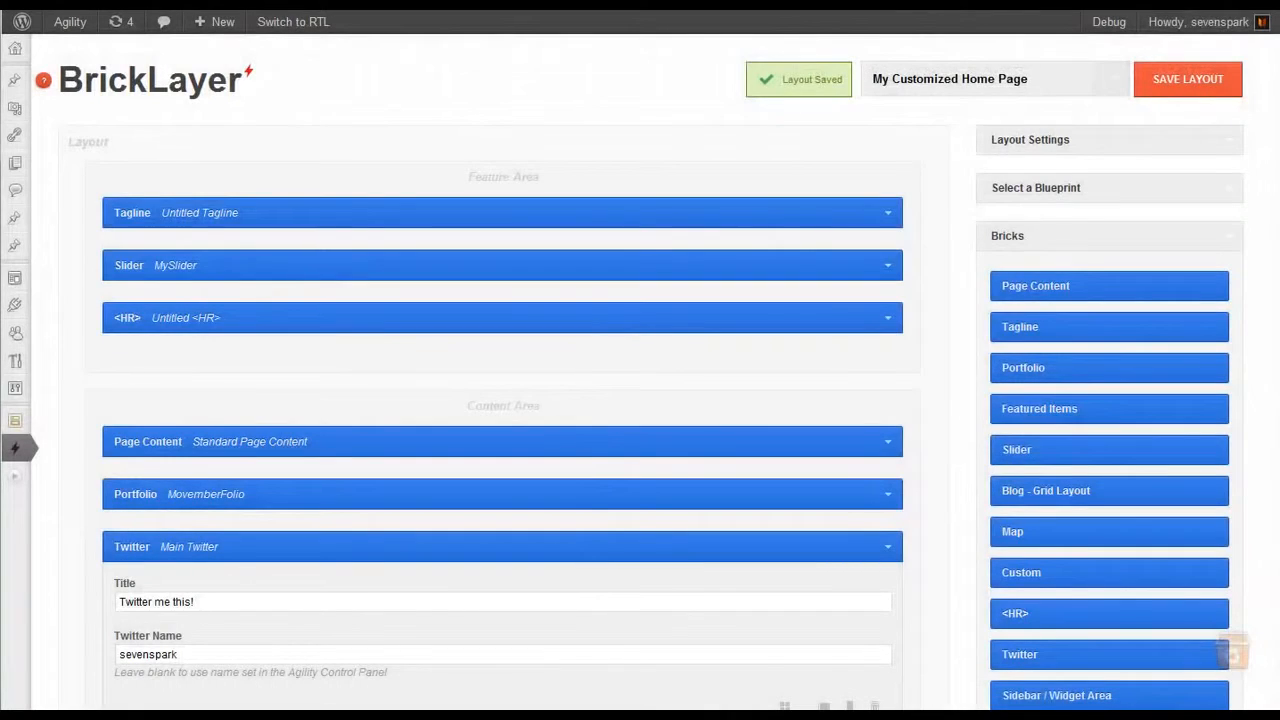
pyautogui.click(865, 3)
pyautogui.press('F5')
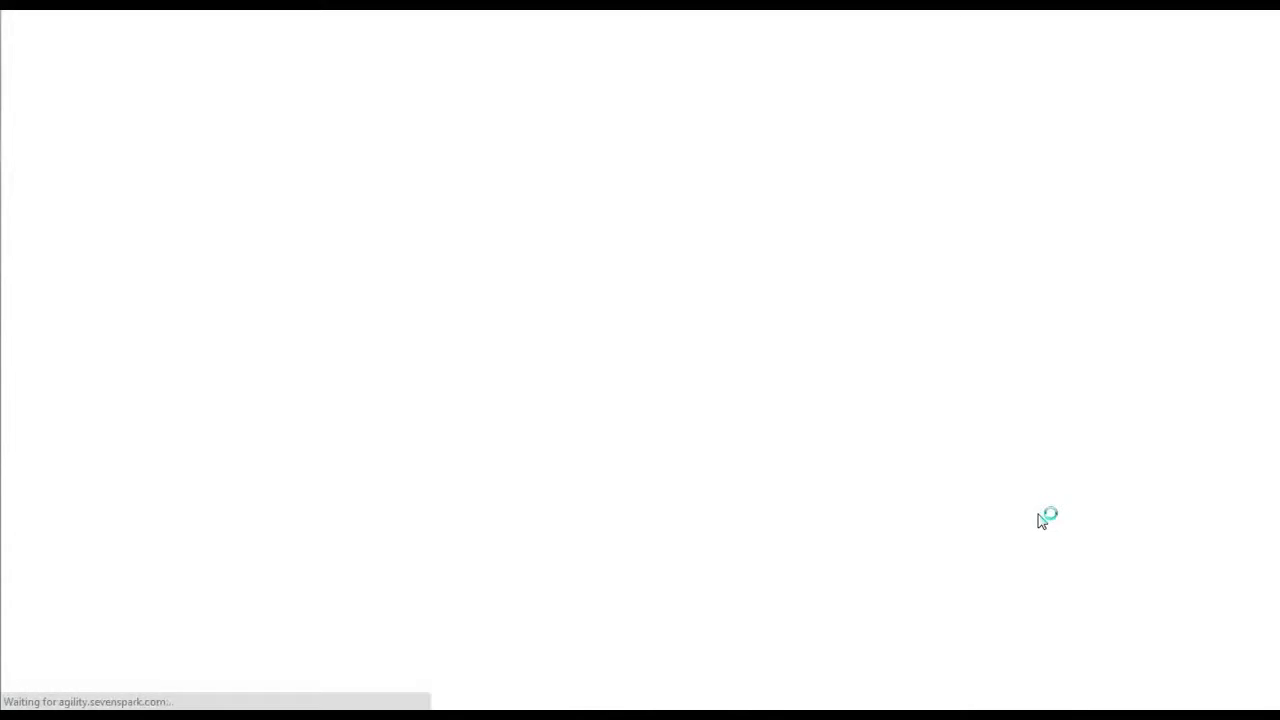
pyautogui.scroll(-3, 1103, 519)
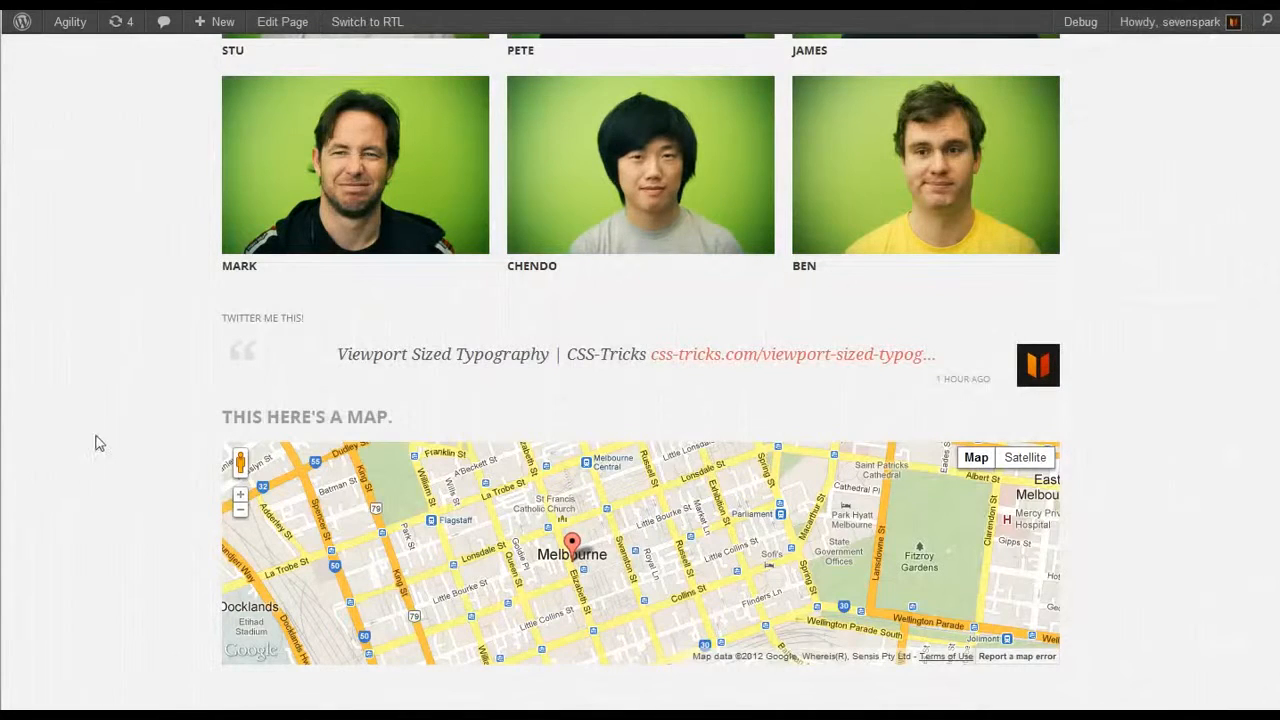
pyautogui.scroll(-3, 94, 430)
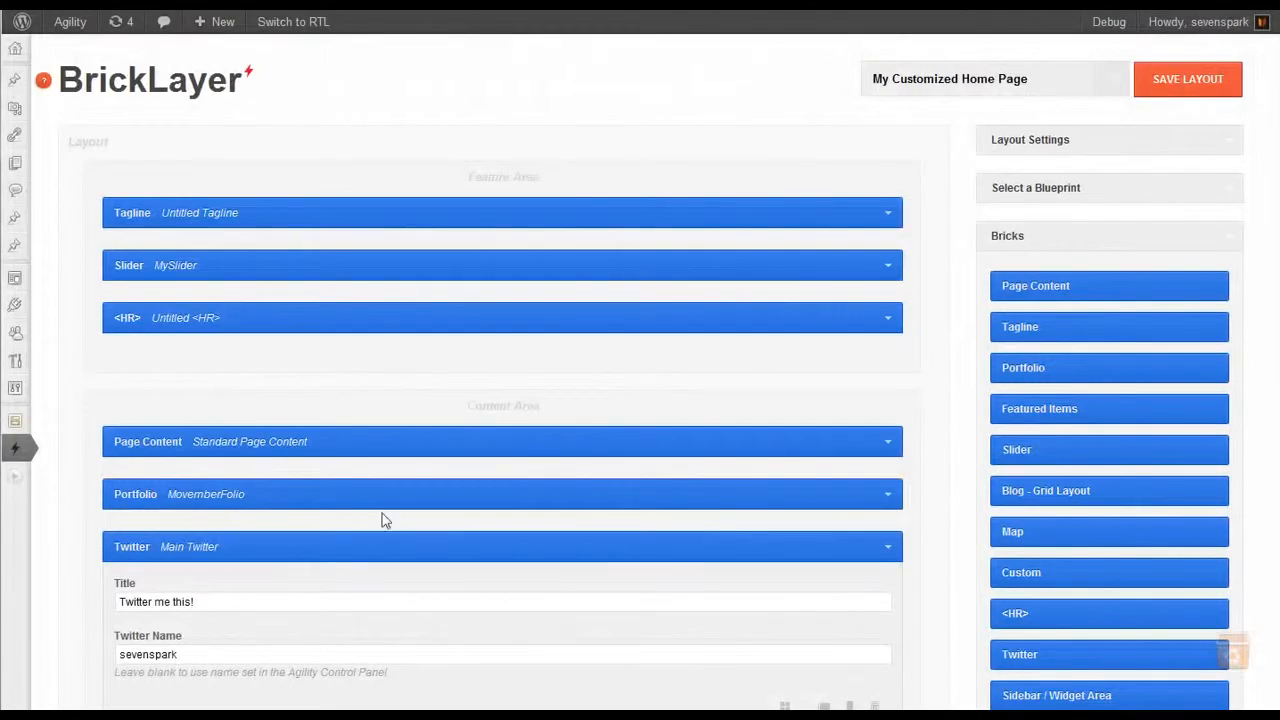
# Collapse the Main Twitter brick and add a Map brick below it in the content area
pyautogui.scroll(-3, 381, 520)
pyautogui.click(883, 364)
pyautogui.moveTo(1124, 362); pyautogui.dragTo(532, 442)
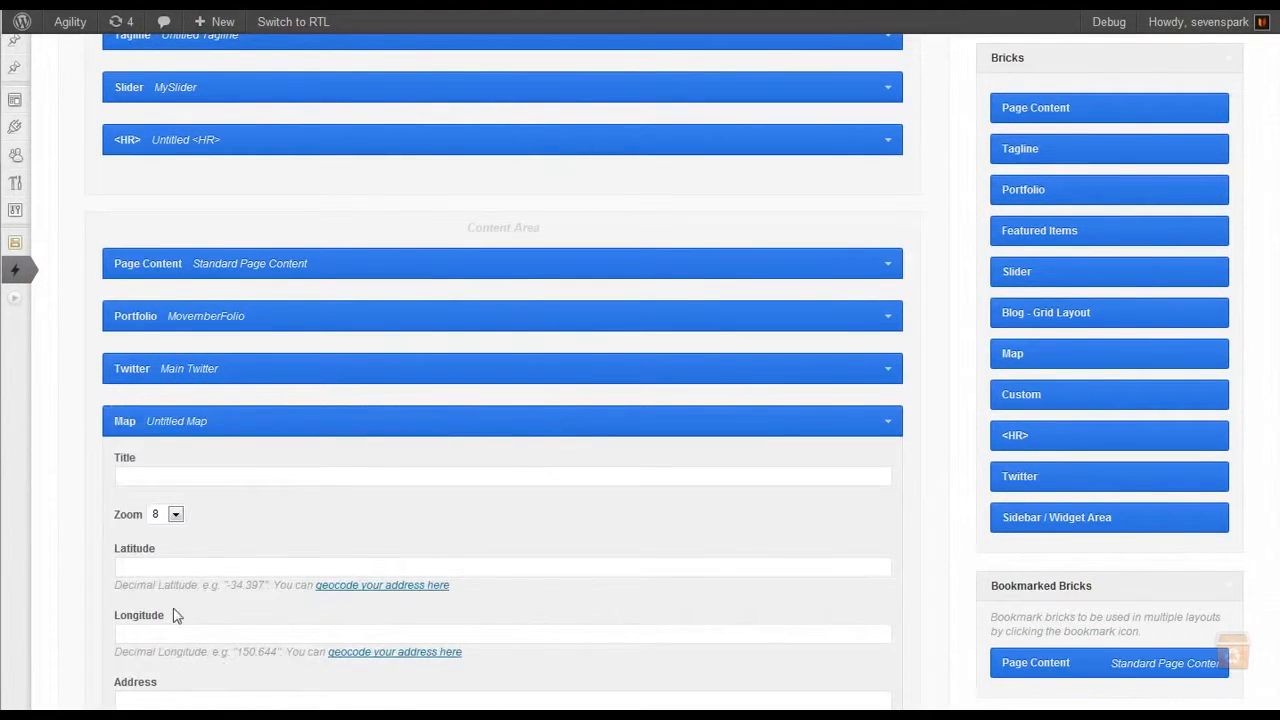
pyautogui.scroll(-3, 144, 574)
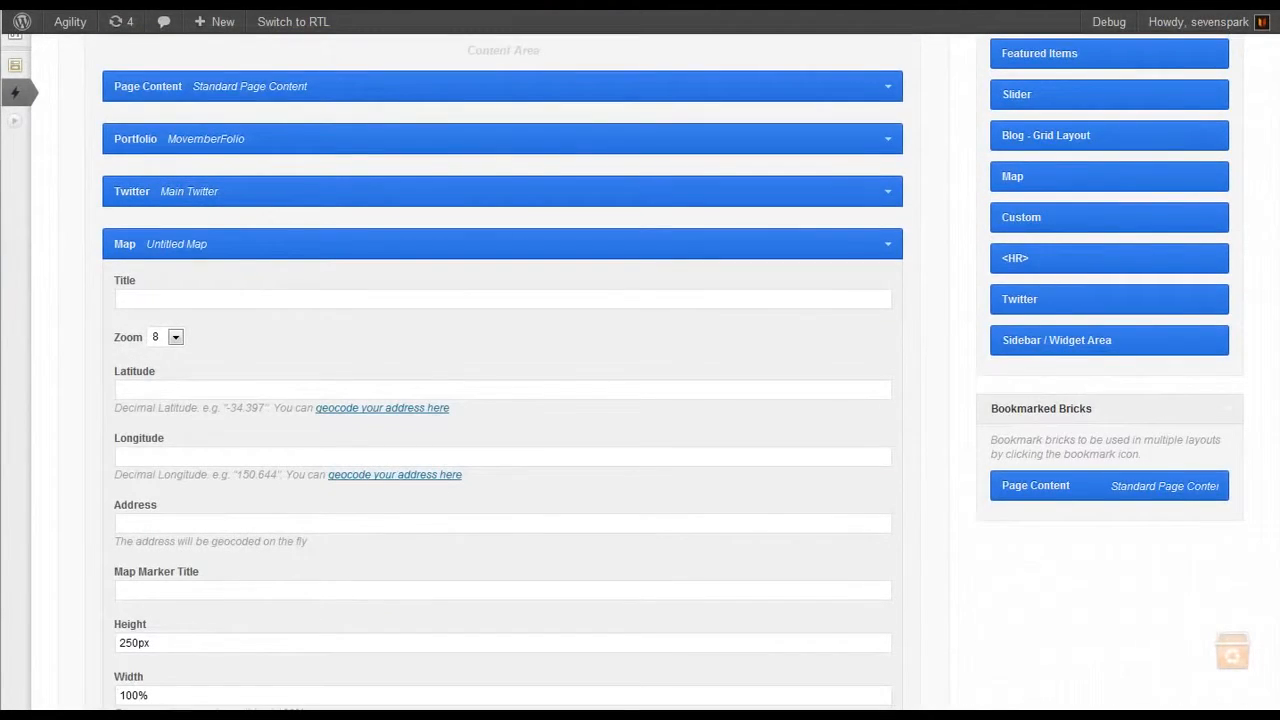
# Title the Map brick "This here's a map" and set its zoom to 14
pyautogui.click(204, 298)
pyautogui.write("This here's a map")
pyautogui.click(173, 339)
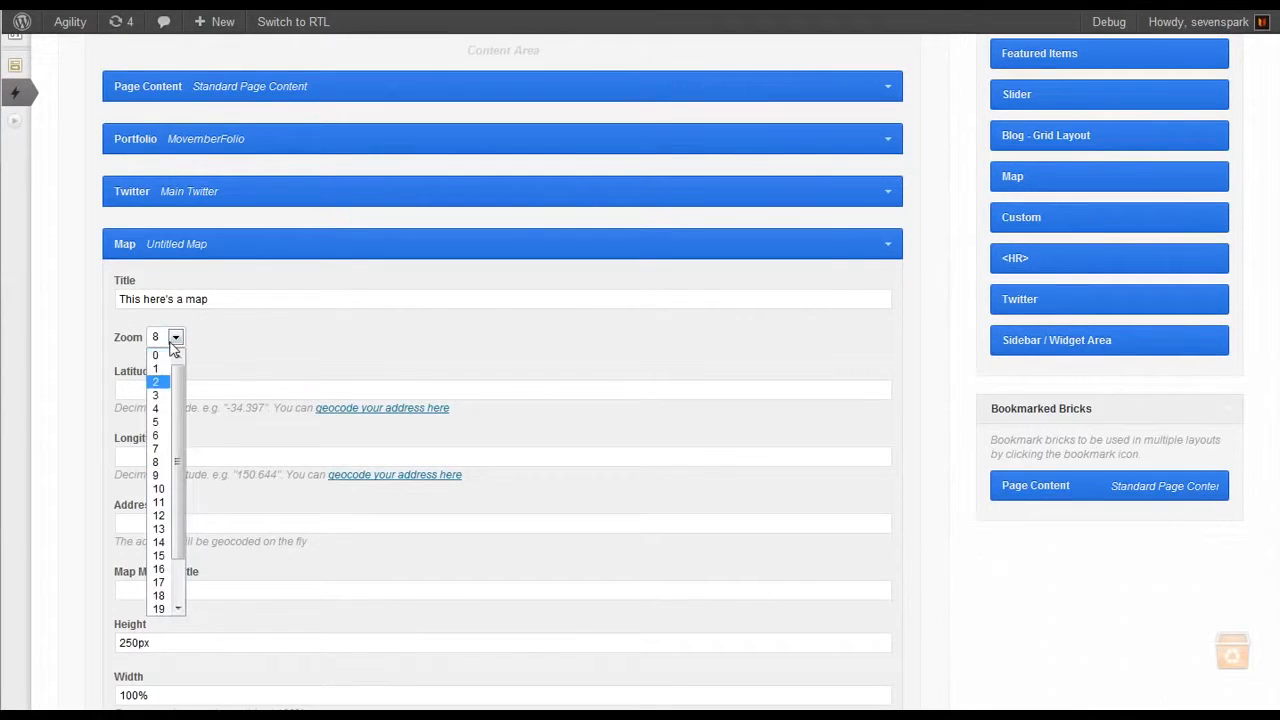
pyautogui.click(161, 538)
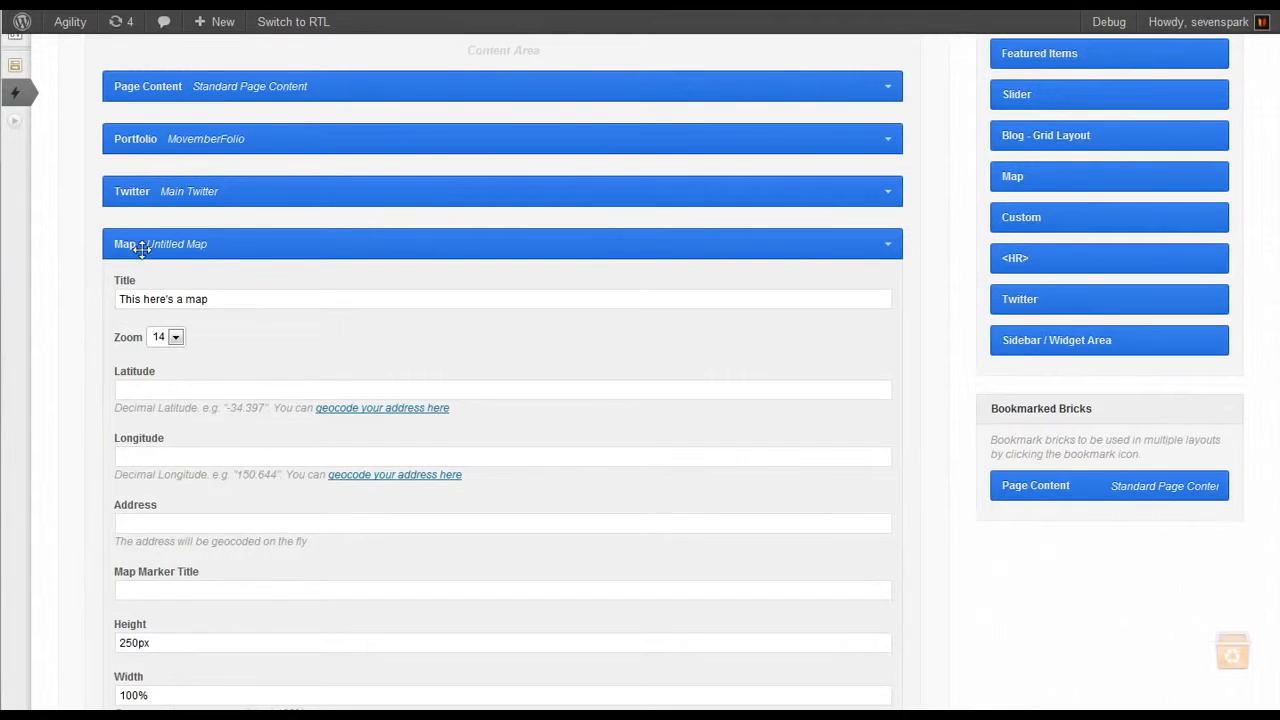
pyautogui.click(181, 244)
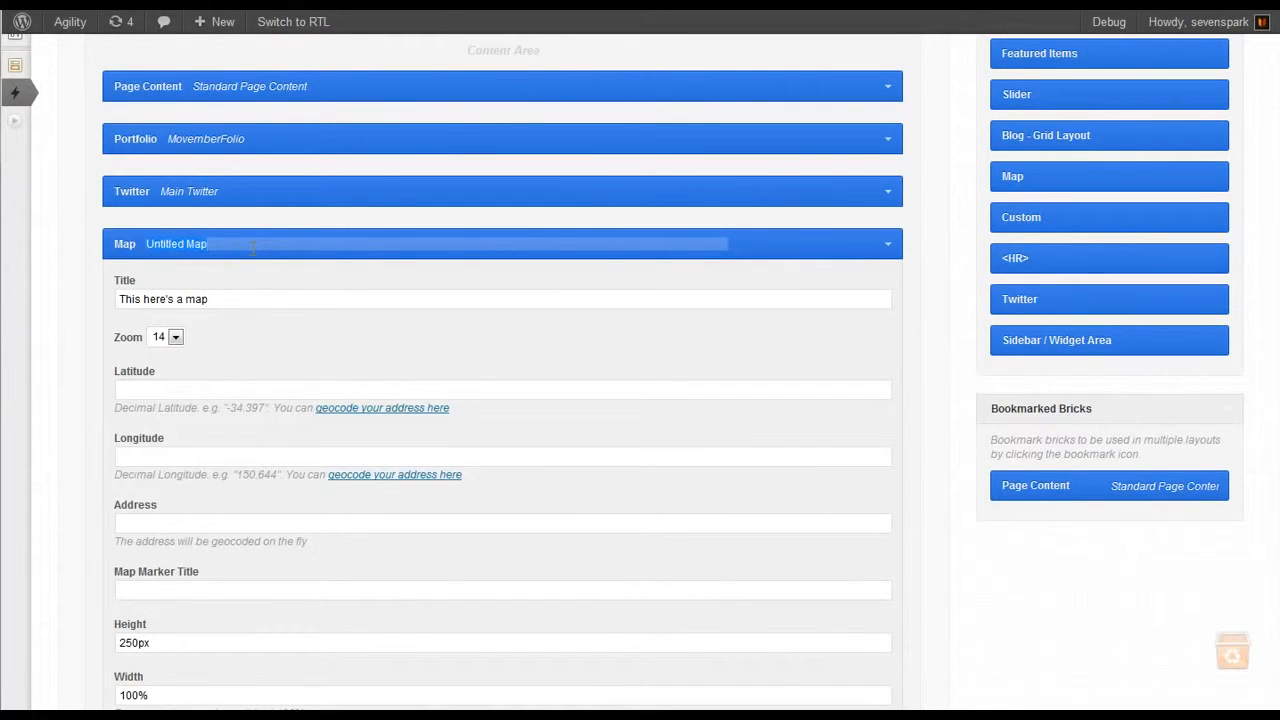
pyautogui.press('Tab')
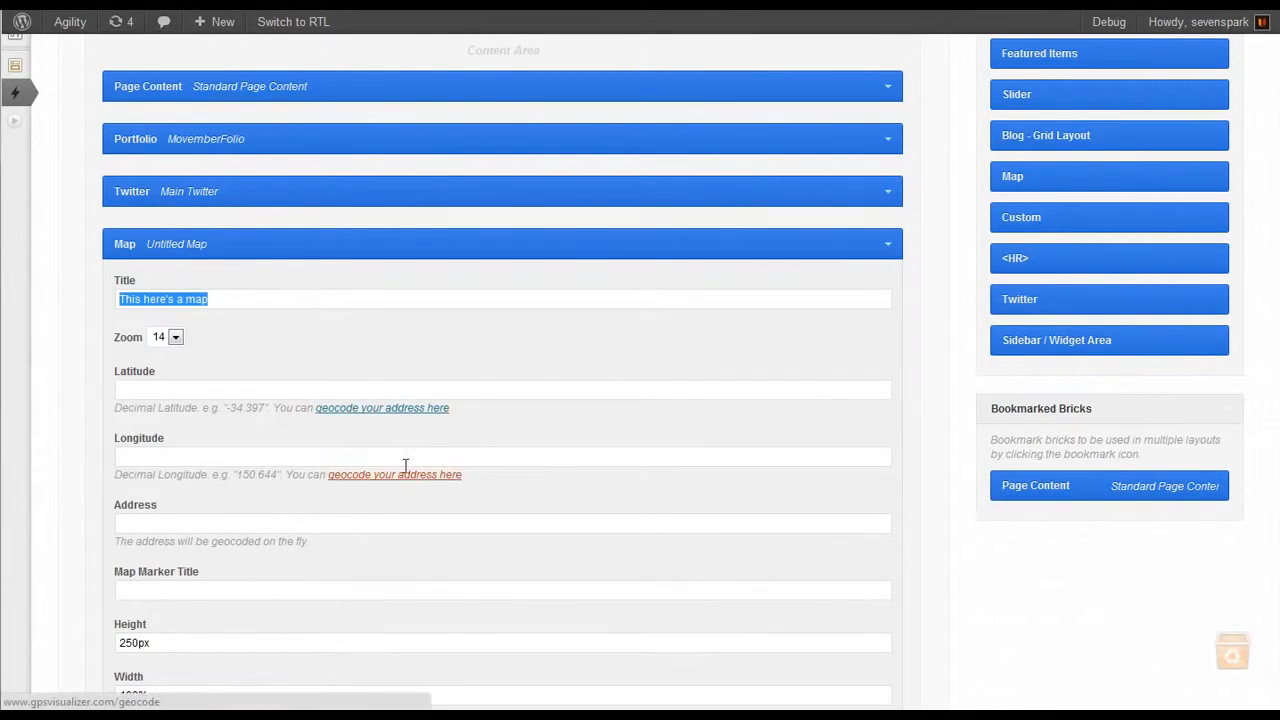
# Set the map's address to "Melbourne, Australia" and its marker title to "This is the marker title"
pyautogui.click(201, 525)
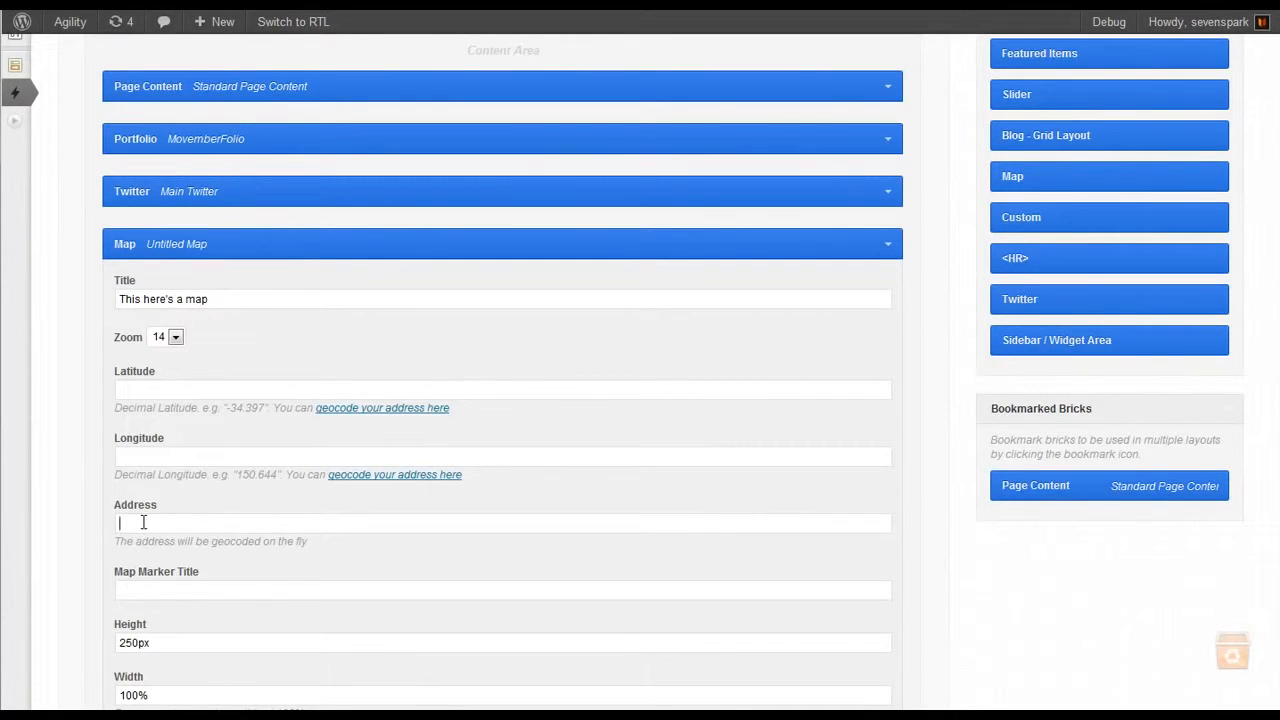
pyautogui.write('Melbourne, Australia')
pyautogui.press('Tab')
pyautogui.scroll(-2, 42, 600)
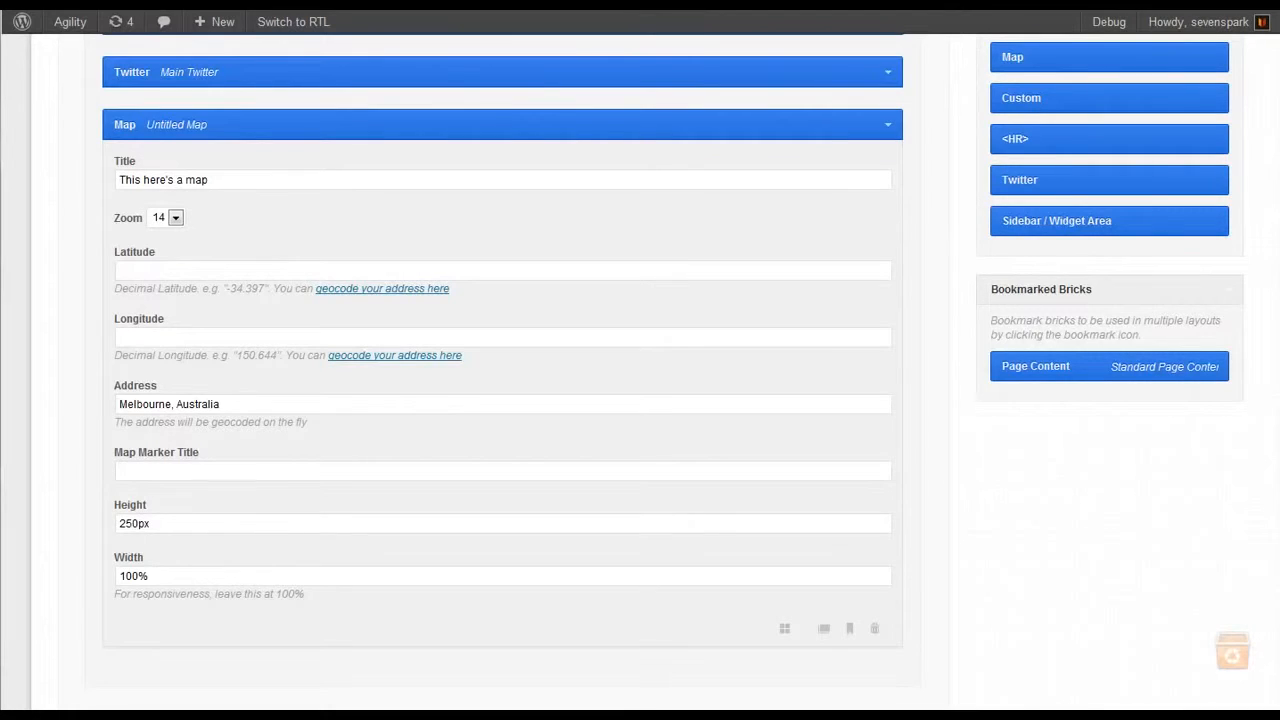
pyautogui.write('This is the marker title')
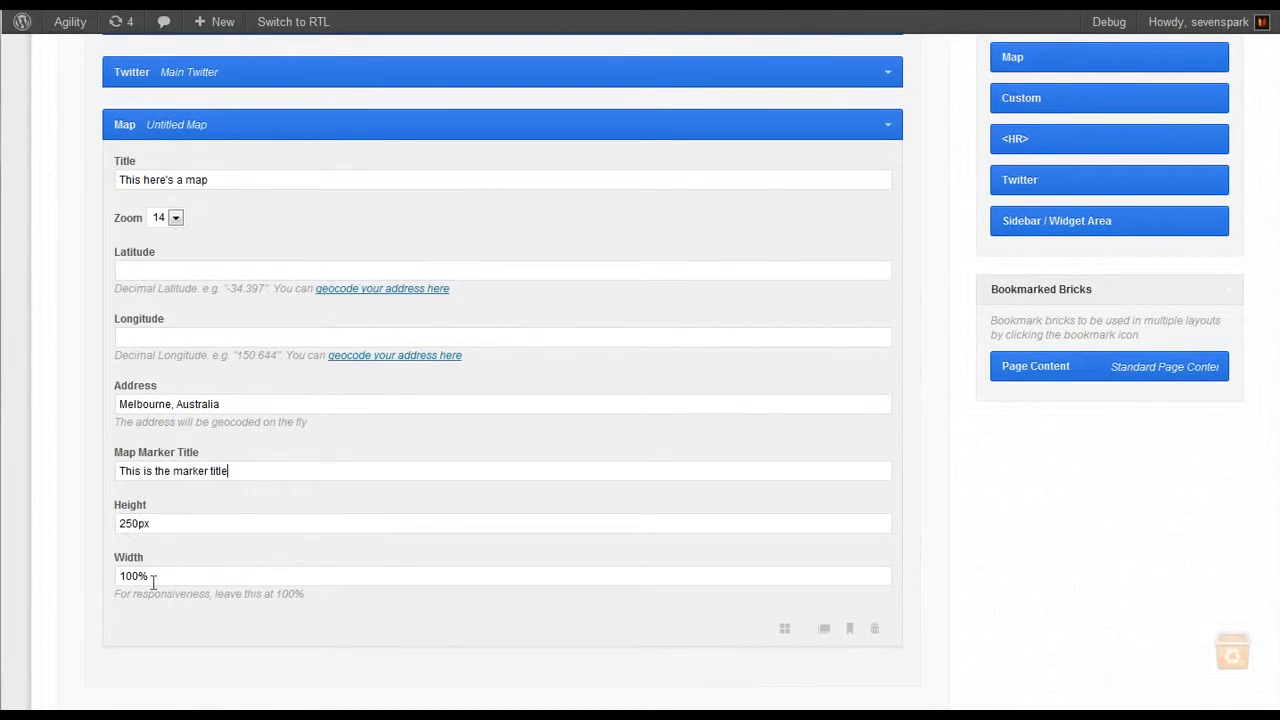
# Save the layout and check the map on the refreshed live page, panning and zooming in on Melbourne
pyautogui.scroll(3, 1017, 519)
pyautogui.scroll(1, 1017, 519)
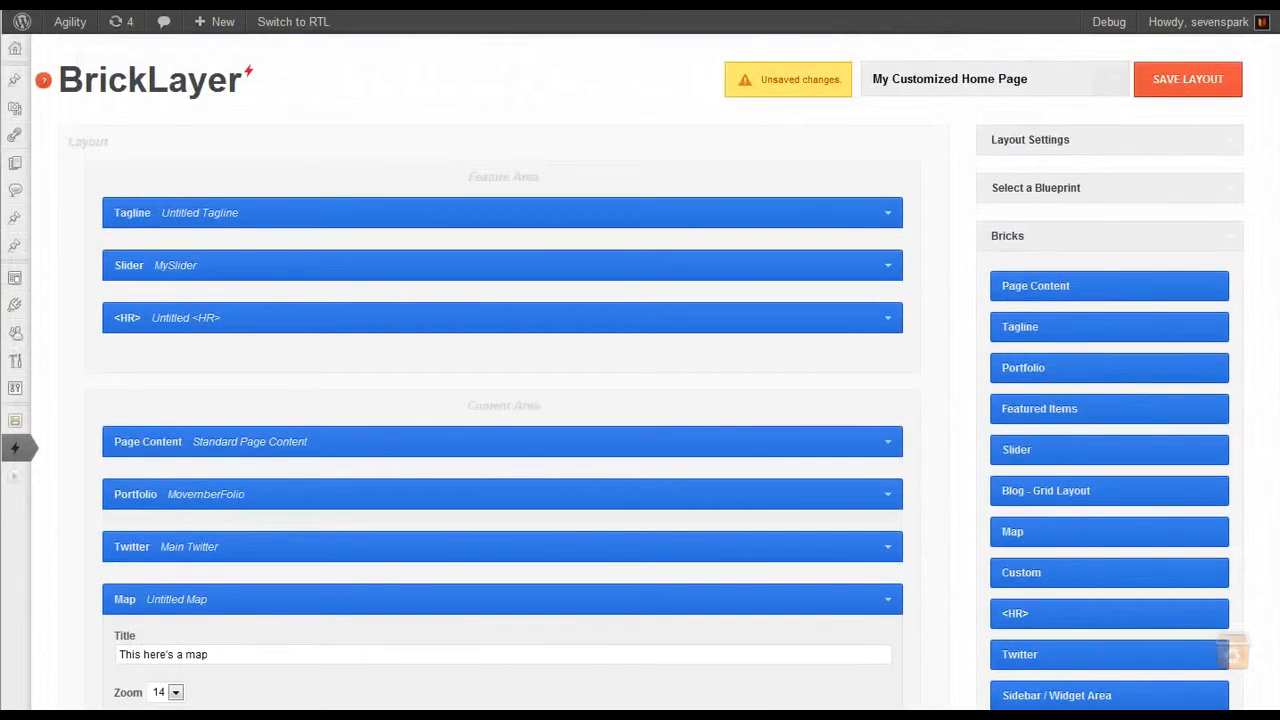
pyautogui.click(1164, 77)
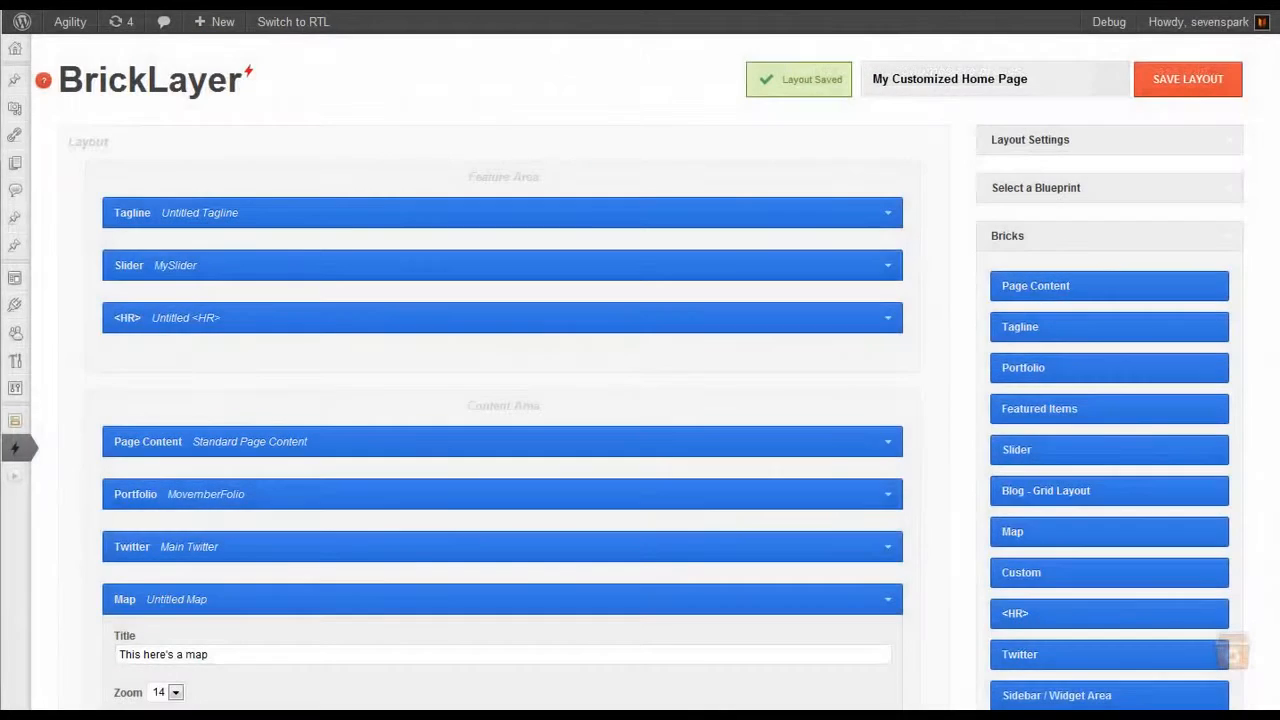
pyautogui.hotkey('ctrl', 'Tab')
pyautogui.press('F5')
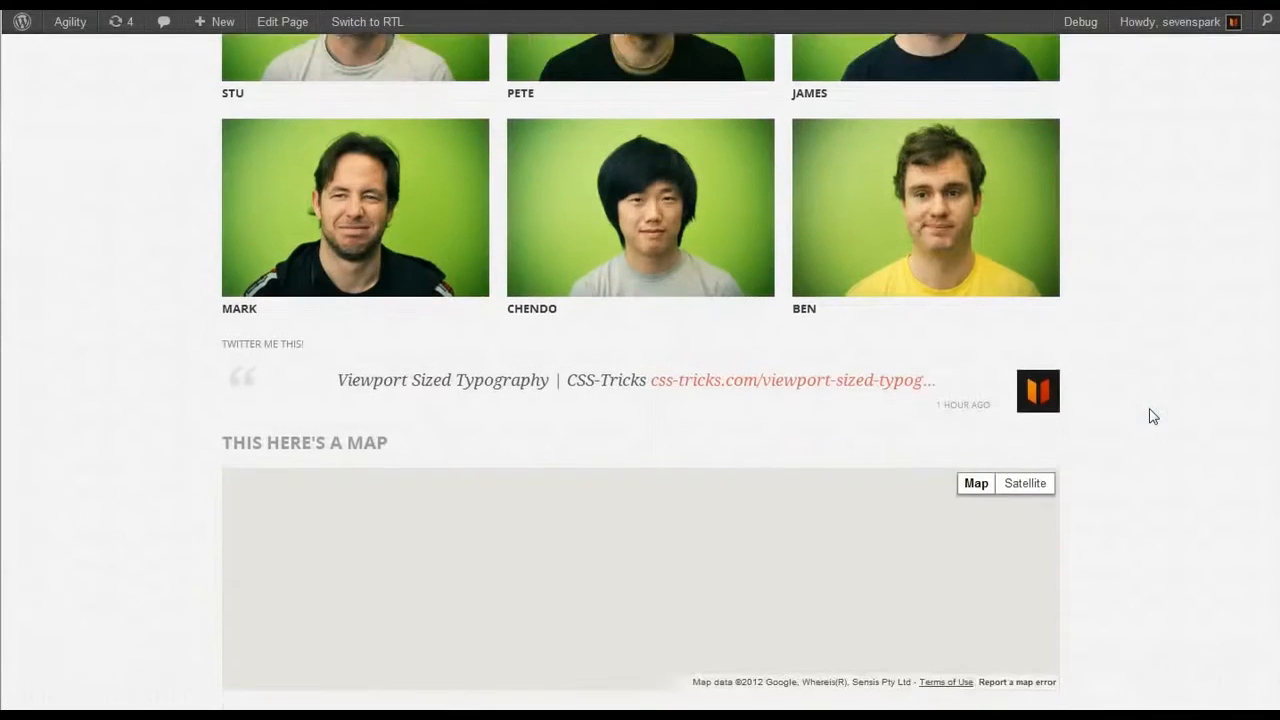
pyautogui.scroll(-3, 1150, 410)
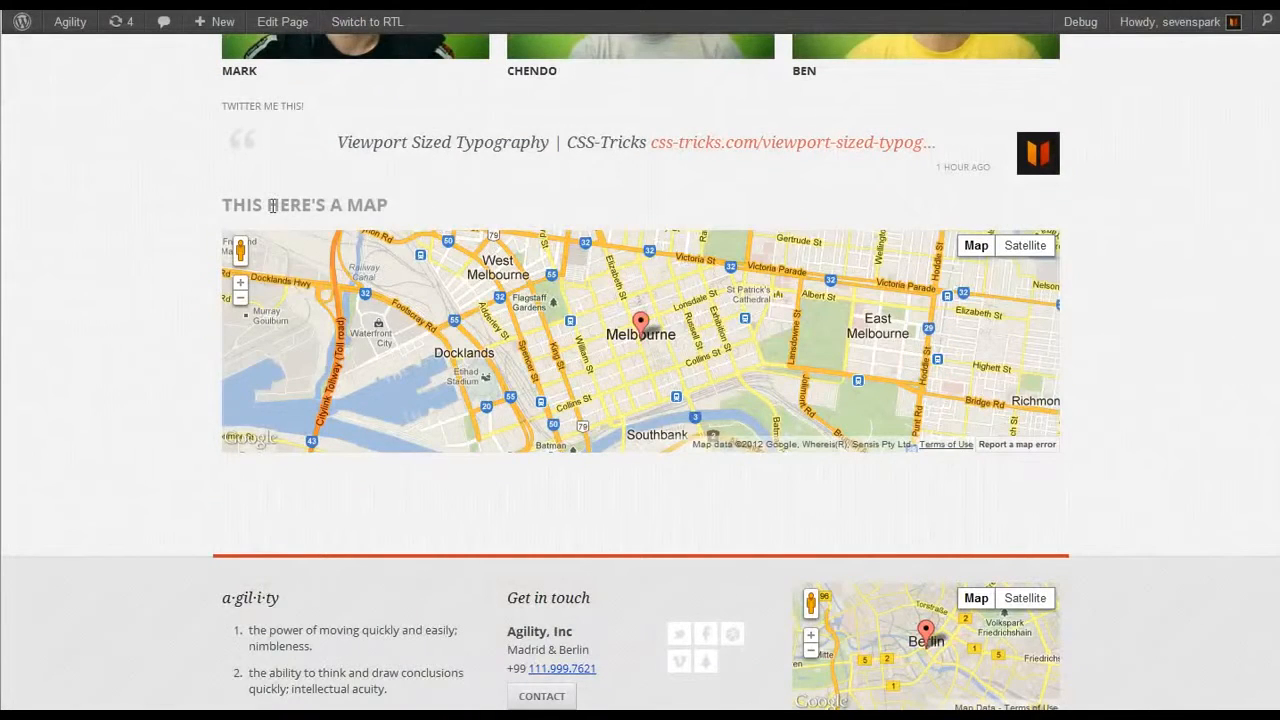
pyautogui.moveTo(646, 371); pyautogui.dragTo(674, 368)
pyautogui.scroll(1, 650, 362)
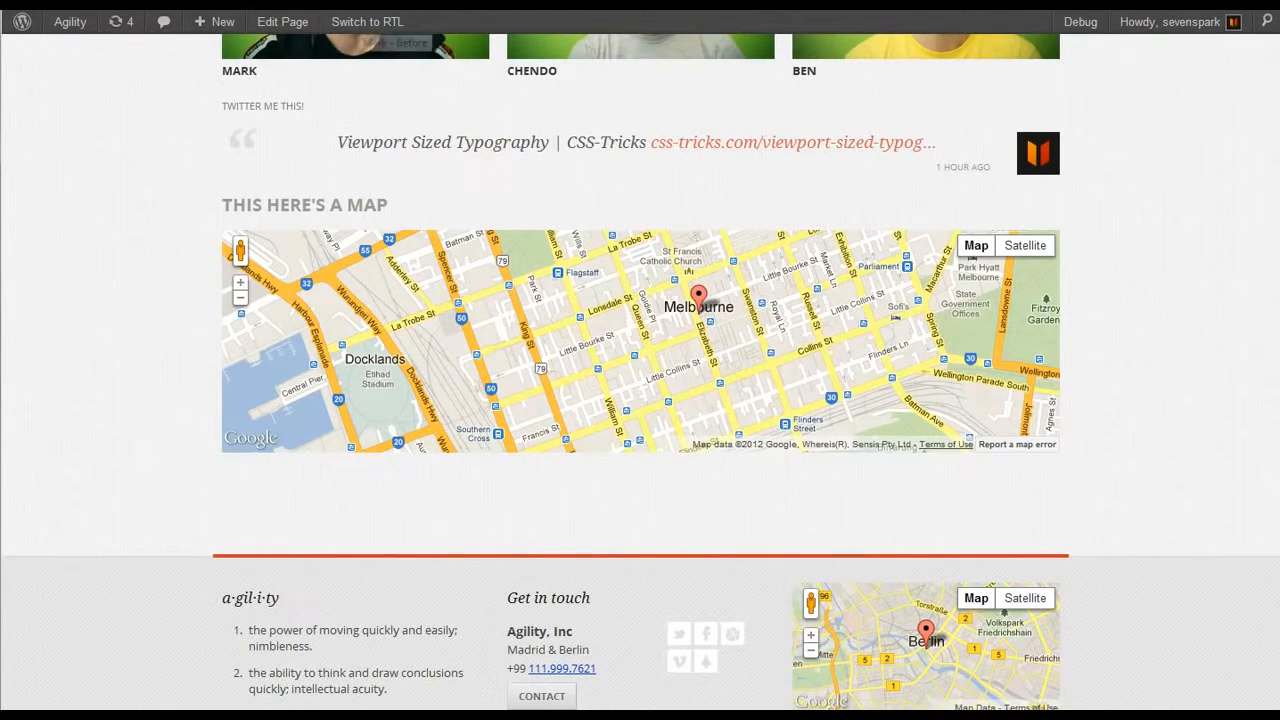
# Switch to the example home page and examine its blog and Storm Troopers portfolio sections below the map
pyautogui.click(264, 12)
pyautogui.scroll(-2, 296, 292)
pyautogui.scroll(-1, 158, 428)
pyautogui.scroll(-6, 160, 400)
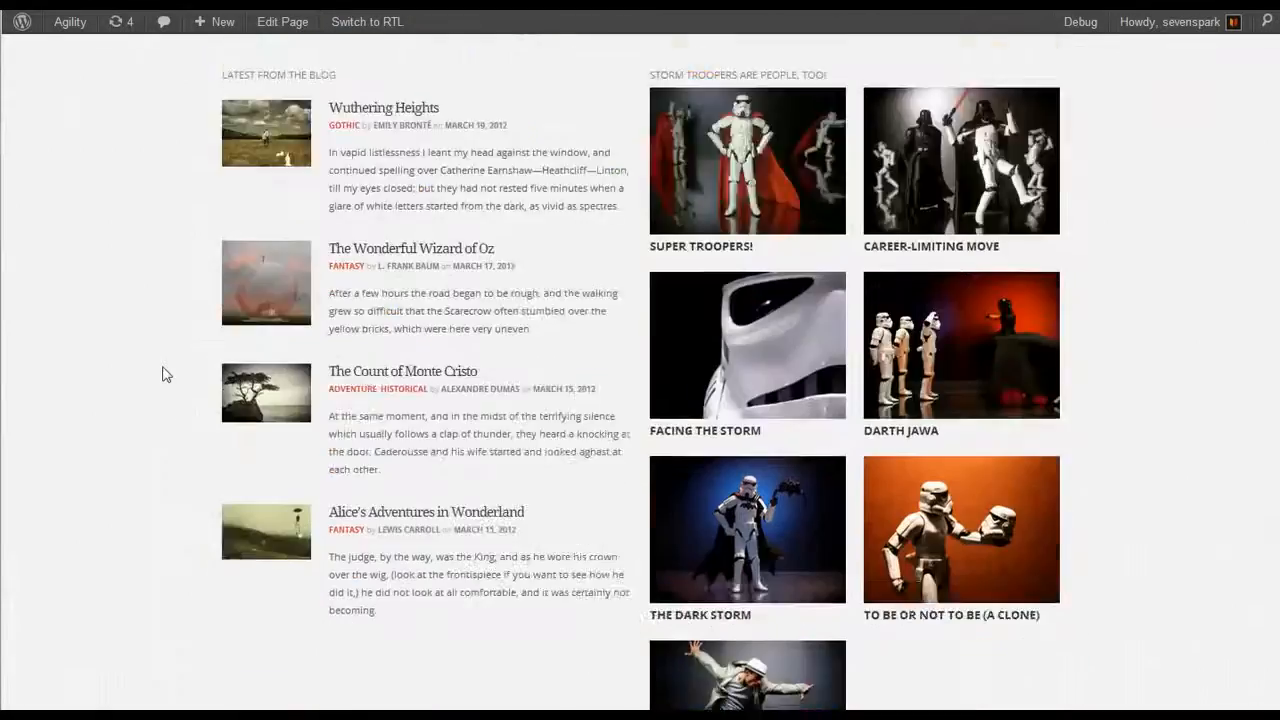
pyautogui.scroll(4, 150, 391)
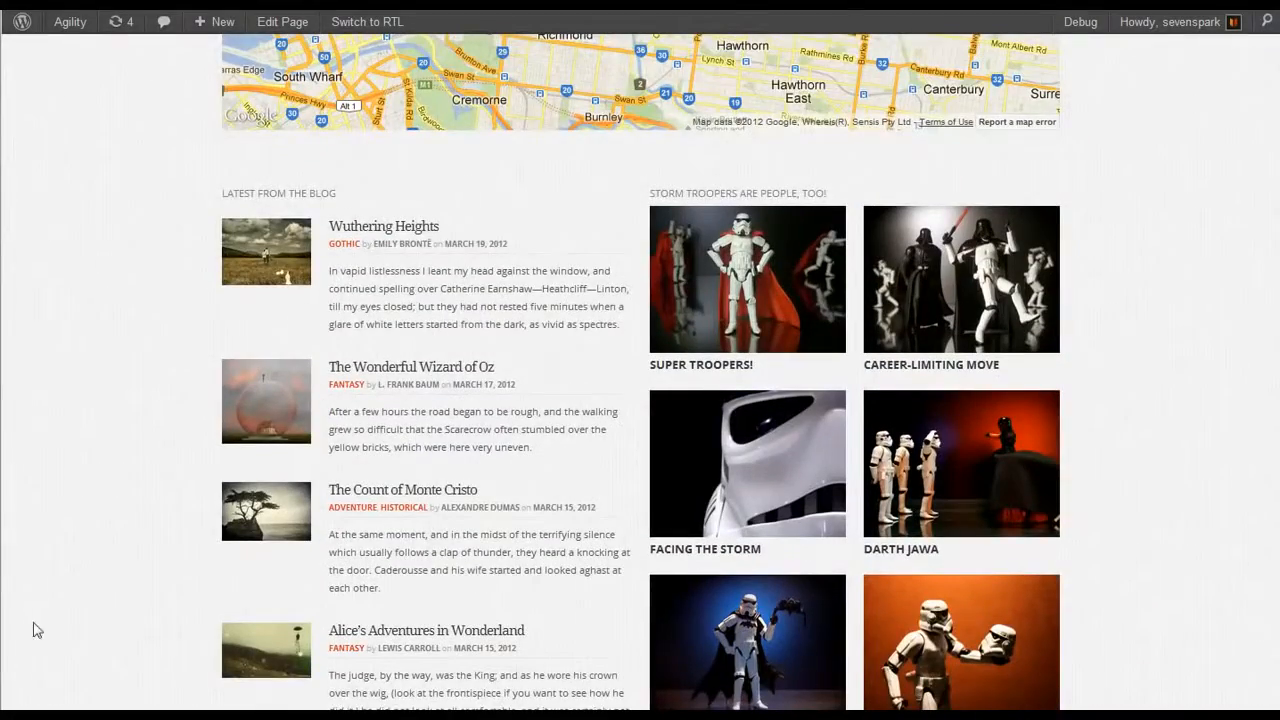